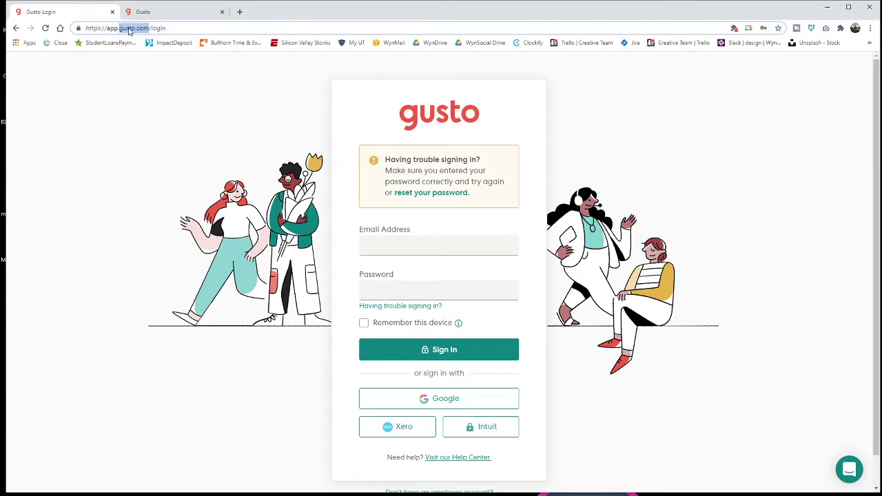
Switch to the signed-in Gusto dashboard and look over the company's Things to do list.
{"action": "left_click", "coordinate": [150, 29]}
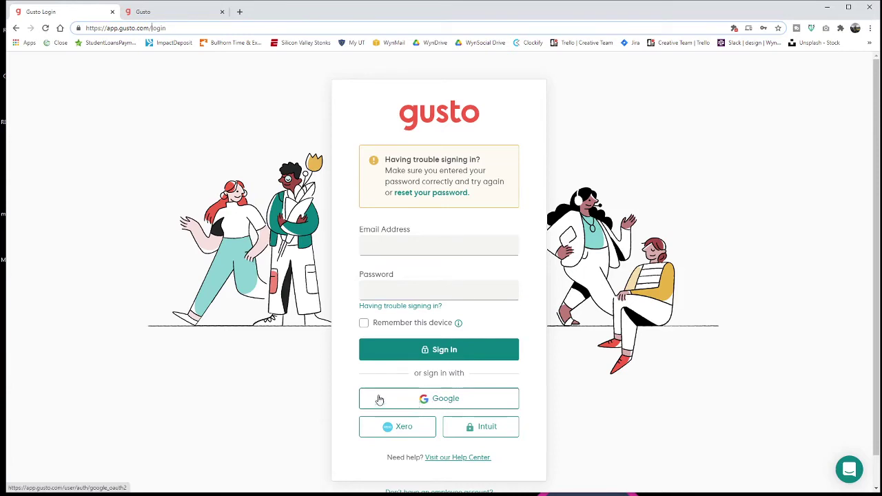
{"action": "left_click", "coordinate": [170, 15]}
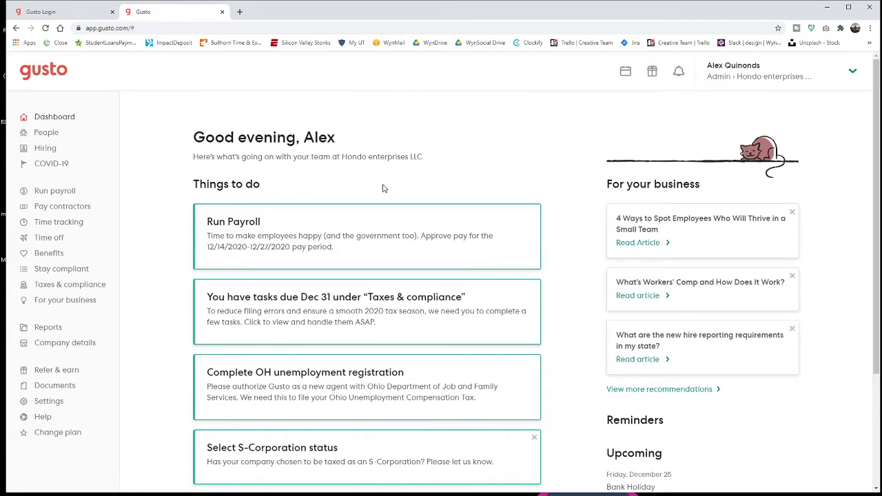
{"action": "scroll", "coordinate": [387, 193], "scroll_direction": "down", "scroll_amount": 3}
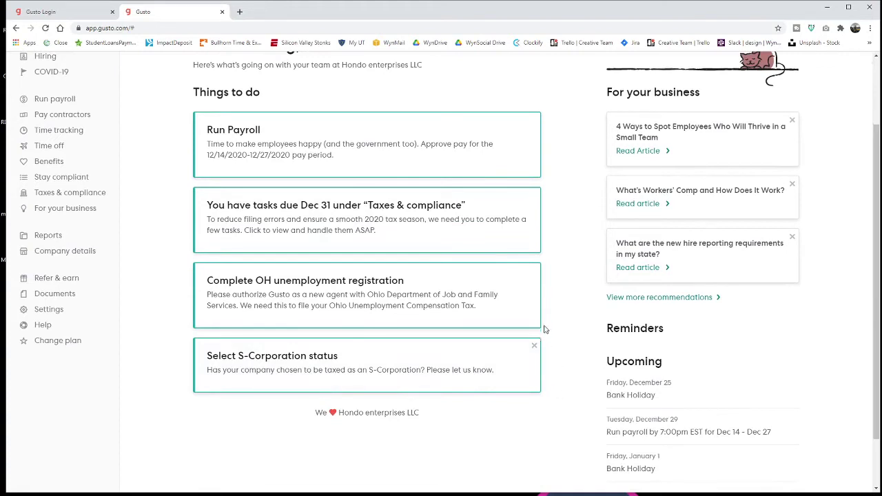
{"action": "scroll", "coordinate": [351, 451], "scroll_direction": "up", "scroll_amount": 1}
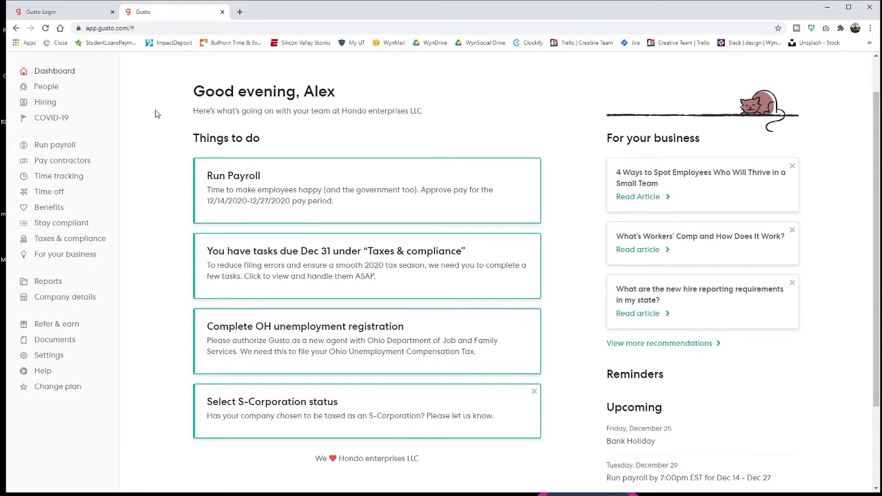
Go to the Hire & onboard overview and start hiring a new person.
{"action": "left_click", "coordinate": [46, 104]}
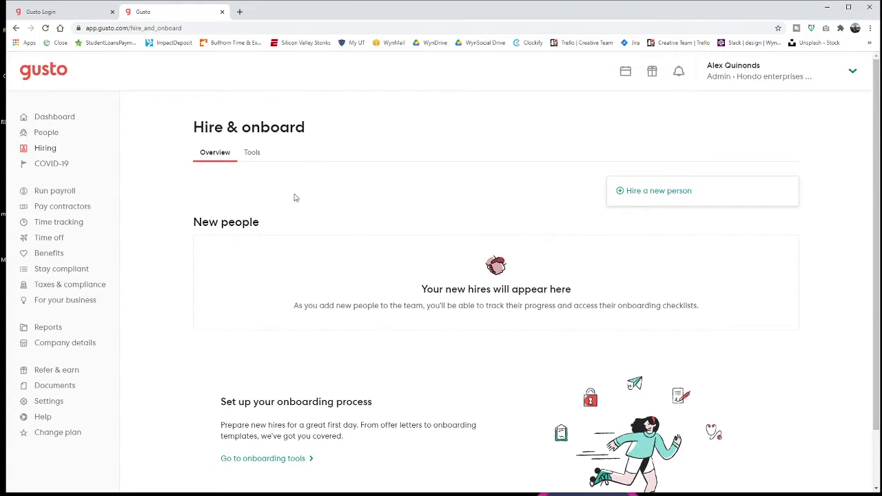
{"action": "scroll", "coordinate": [321, 179], "scroll_direction": "down", "scroll_amount": 1}
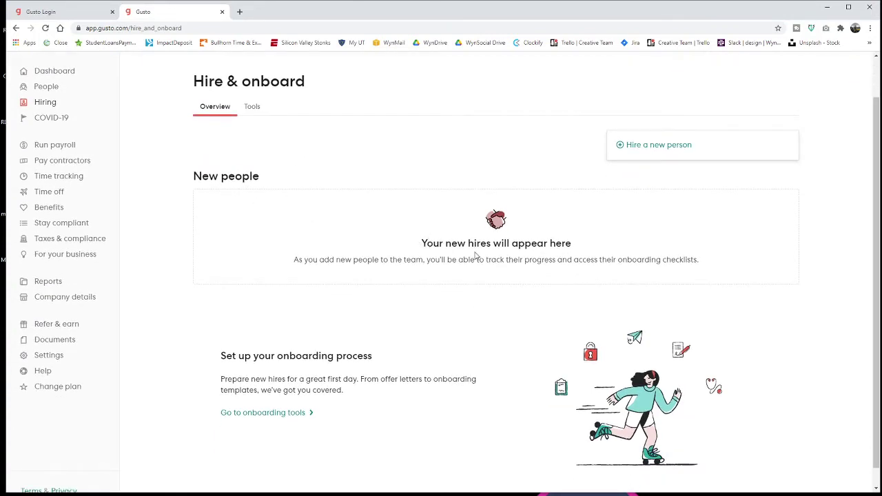
{"action": "scroll", "coordinate": [387, 260], "scroll_direction": "up", "scroll_amount": 1}
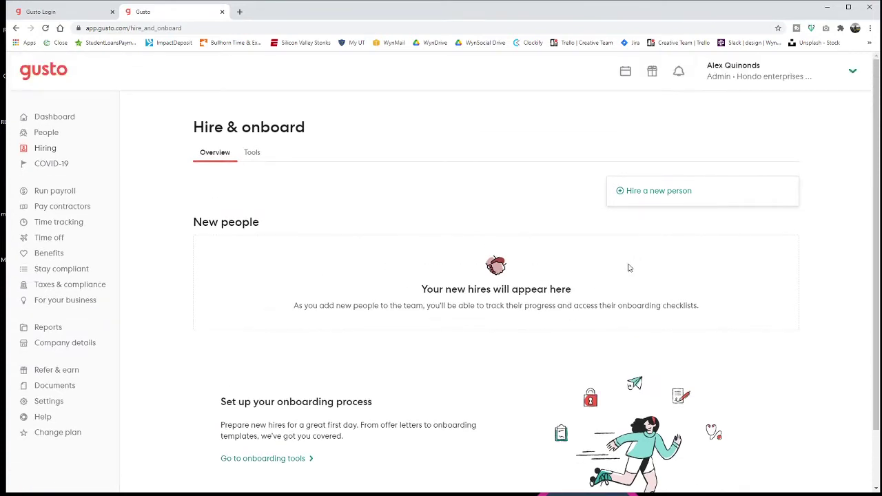
{"action": "left_click", "coordinate": [679, 195]}
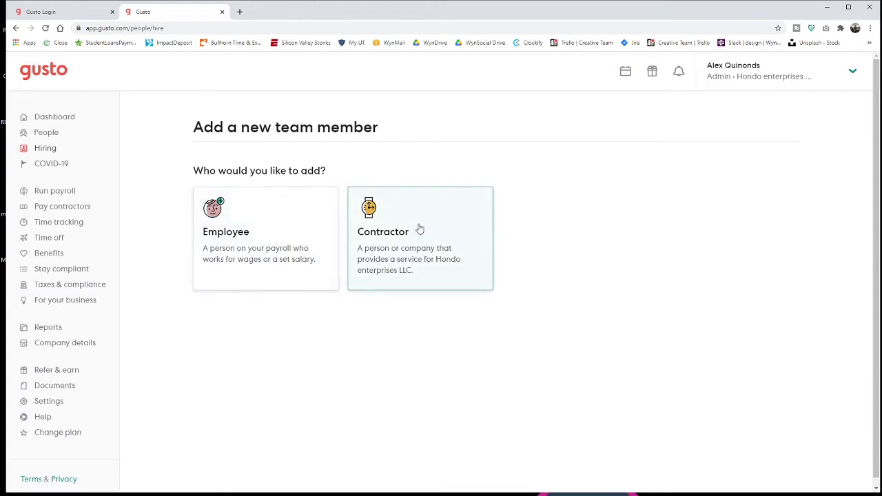
Choose Employee as the kind of team member to add, without an offer letter, and continue to the profile form.
{"action": "left_click", "coordinate": [284, 219]}
{"action": "scroll", "coordinate": [284, 221], "scroll_direction": "down", "scroll_amount": 1}
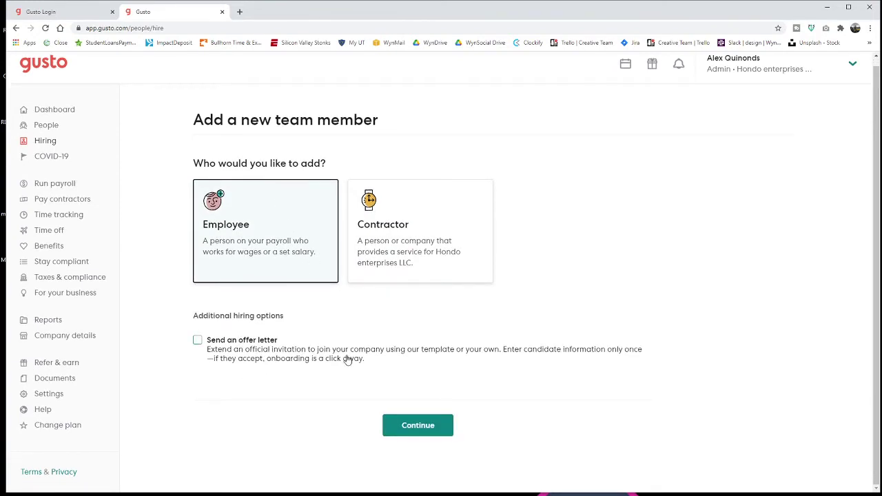
{"action": "left_click", "coordinate": [418, 426]}
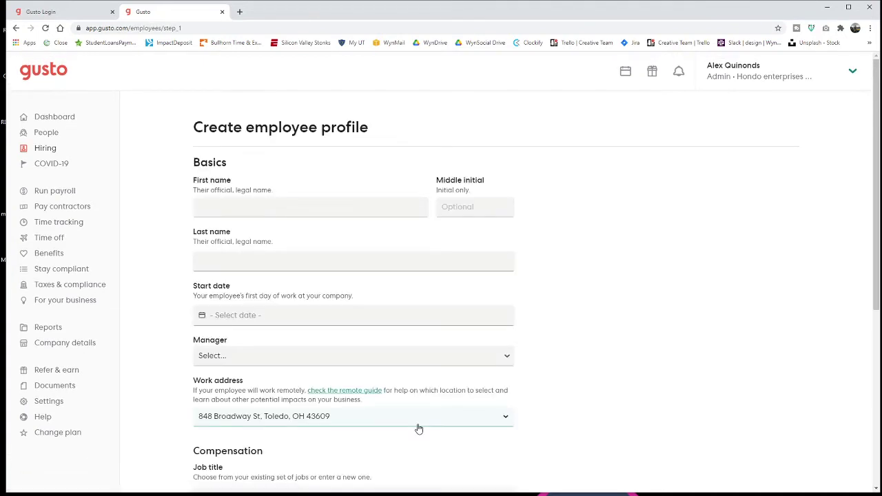
Examine the Basics fields of the employee profile form, including the name fields and the available manager choices.
{"action": "scroll", "coordinate": [297, 340], "scroll_direction": "down", "scroll_amount": 1}
{"action": "left_click", "coordinate": [230, 160]}
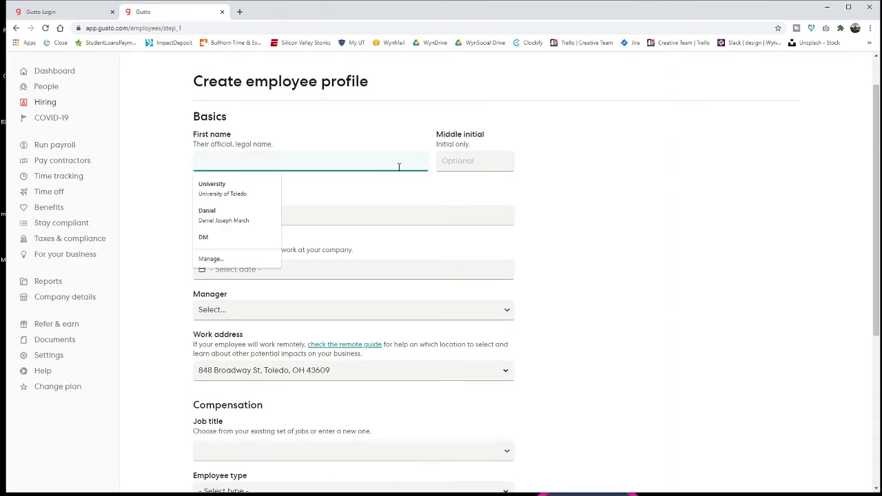
{"action": "key", "text": "Tab"}
{"action": "left_click", "coordinate": [271, 214]}
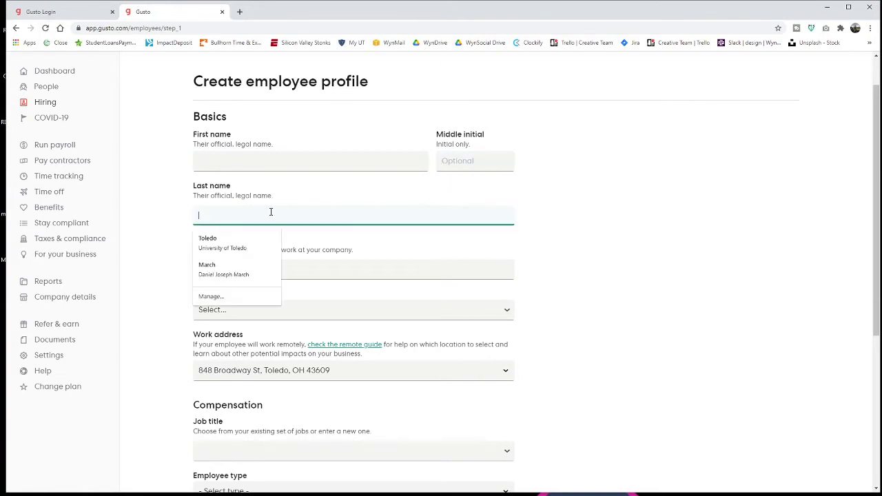
{"action": "left_click", "coordinate": [529, 206]}
{"action": "scroll", "coordinate": [380, 225], "scroll_direction": "down", "scroll_amount": 1}
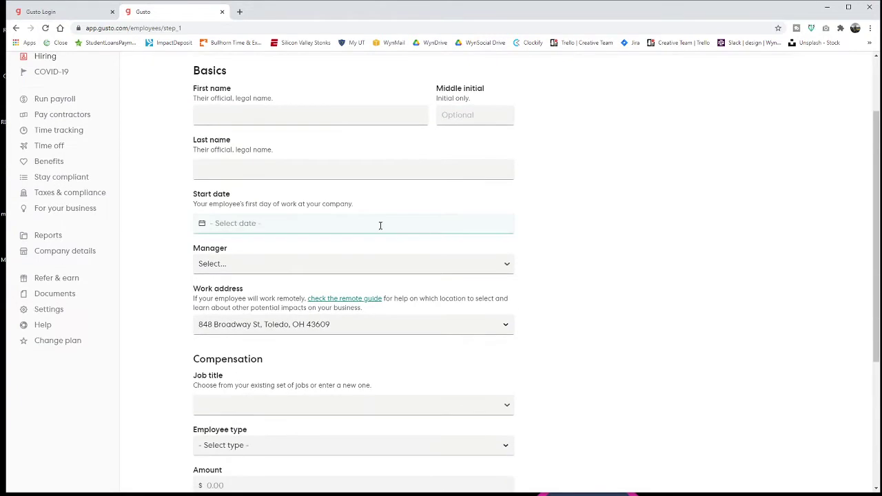
{"action": "left_click", "coordinate": [245, 259]}
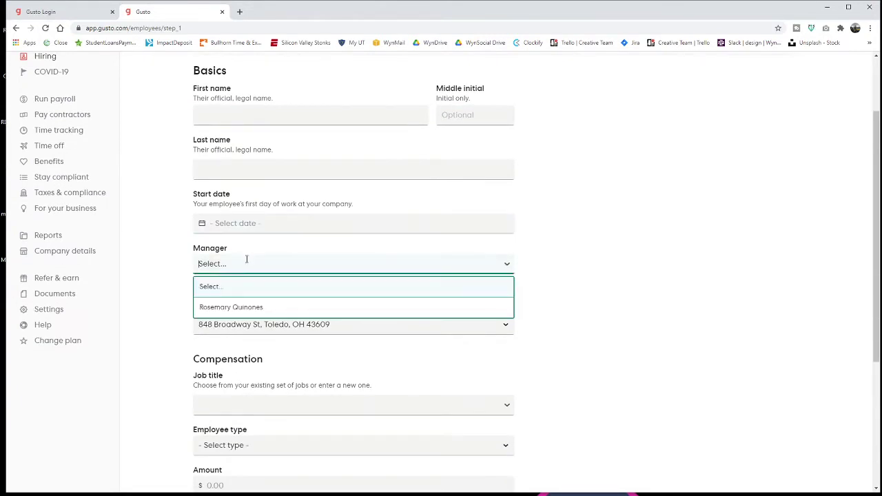
{"action": "left_click", "coordinate": [556, 277]}
Examine the Compensation fields, including the available pay time periods and the special tax exemption options.
{"action": "scroll", "coordinate": [555, 277], "scroll_direction": "down", "scroll_amount": 3}
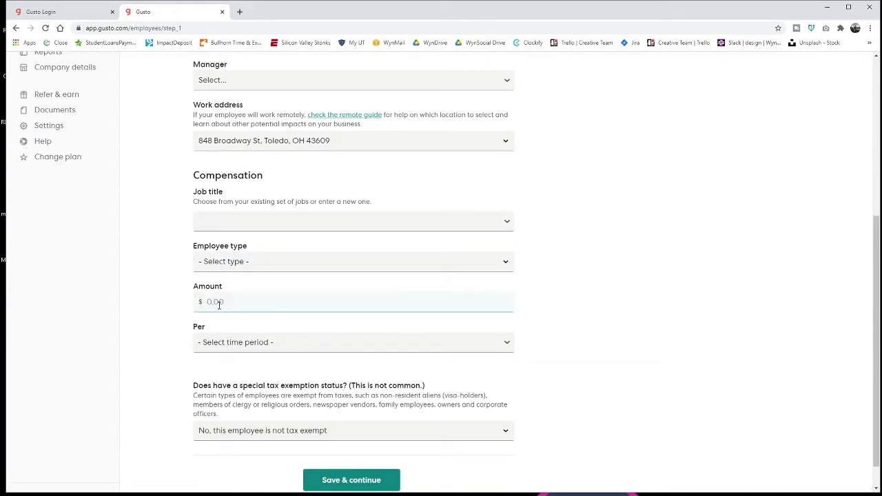
{"action": "scroll", "coordinate": [232, 321], "scroll_direction": "down", "scroll_amount": 1}
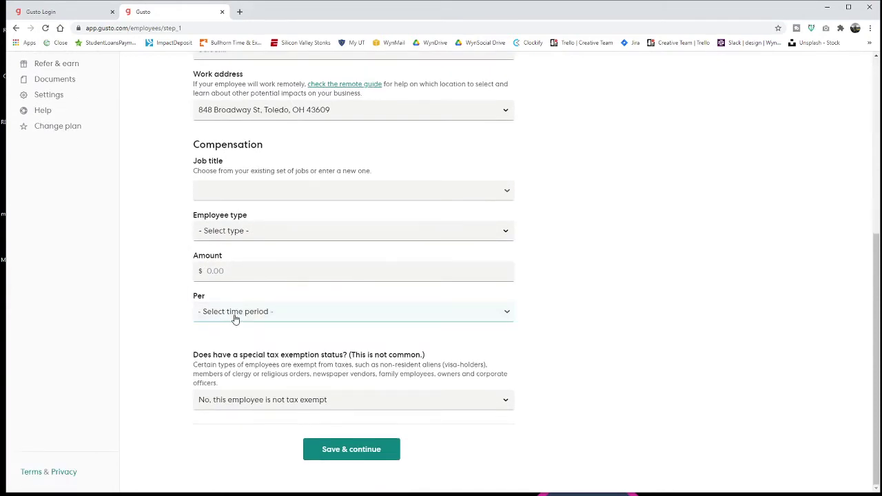
{"action": "left_click", "coordinate": [284, 311]}
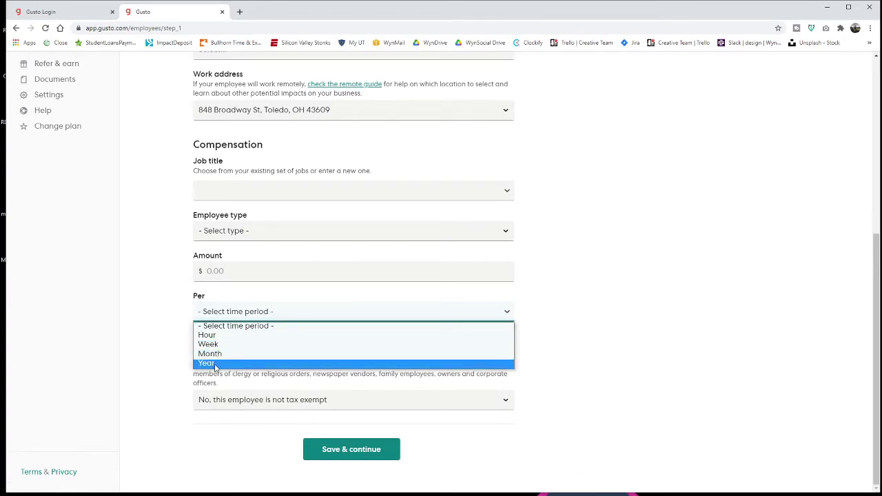
{"action": "left_click", "coordinate": [518, 294]}
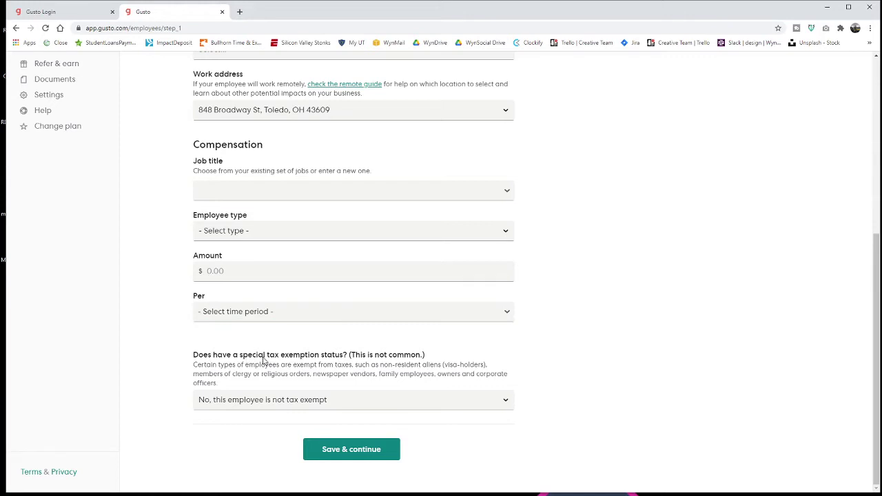
{"action": "left_click", "coordinate": [315, 399]}
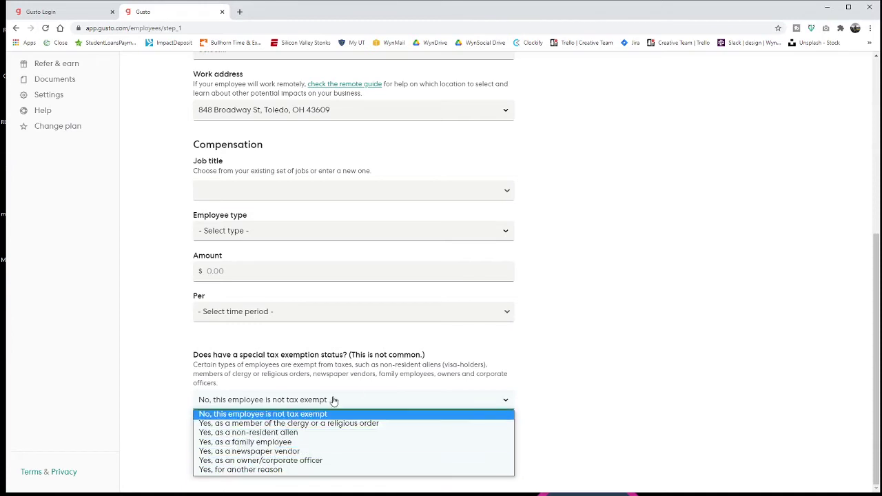
{"action": "left_click", "coordinate": [571, 356]}
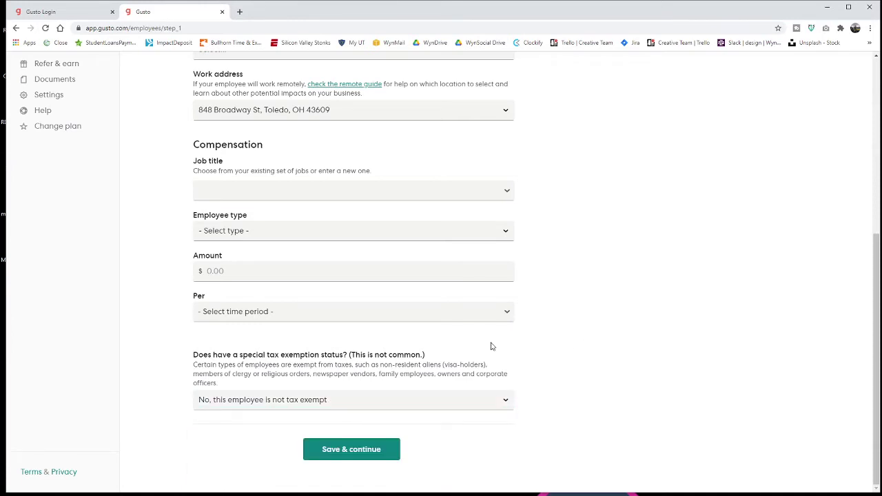
{"action": "scroll", "coordinate": [500, 348], "scroll_direction": "up", "scroll_amount": 3}
{"action": "scroll", "coordinate": [511, 359], "scroll_direction": "up", "scroll_amount": 2}
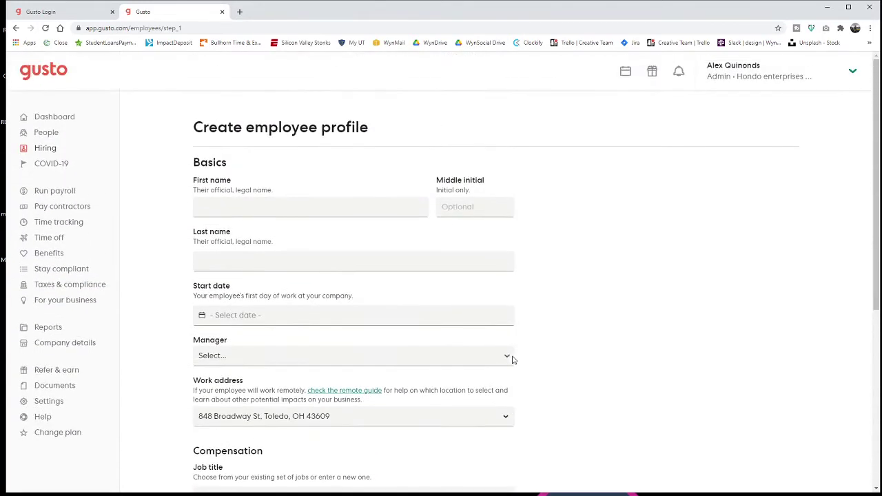
Try to save the employee profile with its required fields empty and review the highlighted fields.
{"action": "scroll", "coordinate": [511, 359], "scroll_direction": "down", "scroll_amount": 5}
{"action": "left_click", "coordinate": [352, 451]}
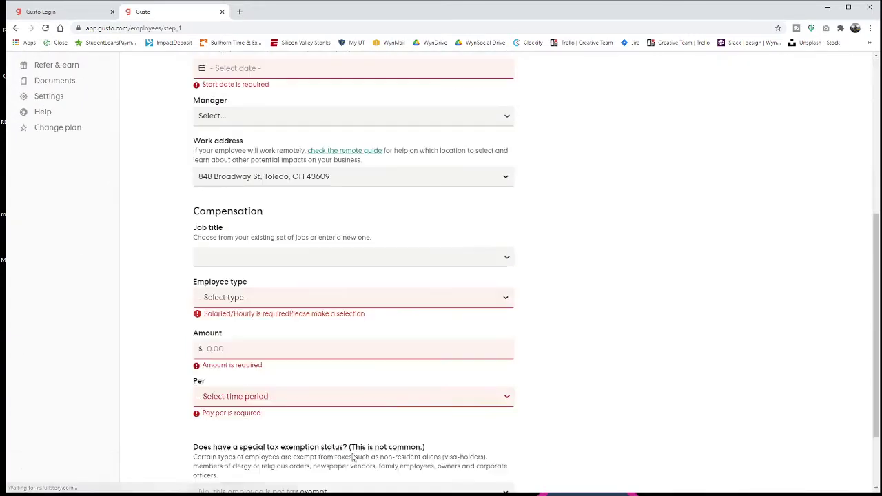
{"action": "scroll", "coordinate": [386, 393], "scroll_direction": "up", "scroll_amount": 3}
{"action": "scroll", "coordinate": [449, 233], "scroll_direction": "up", "scroll_amount": 2}
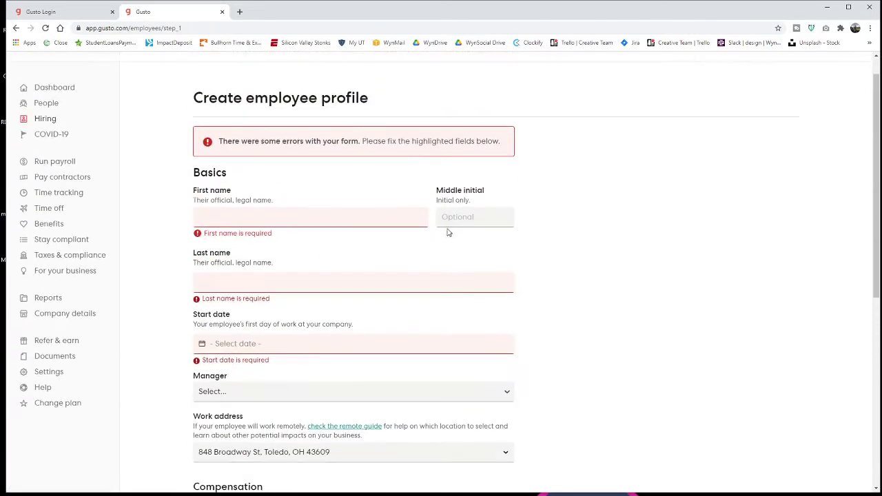
Enter the employee's first name, middle initial and last name in the profile.
{"action": "left_click", "coordinate": [221, 218]}
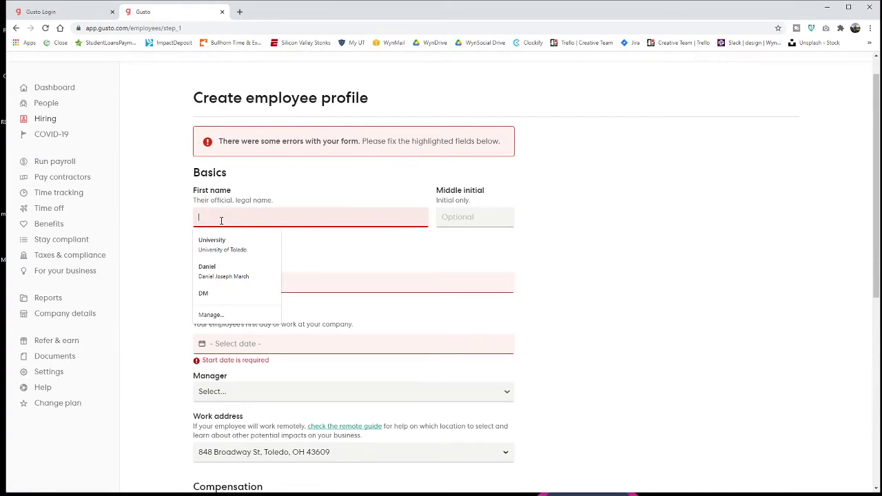
{"action": "type", "text": "dude"}
{"action": "key", "text": "Tab"}
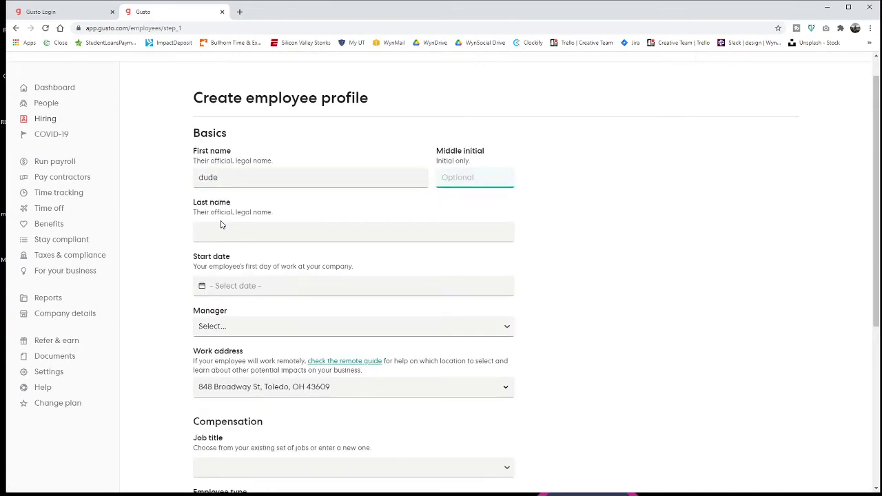
{"action": "type", "text": "J"}
{"action": "key", "text": "Tab"}
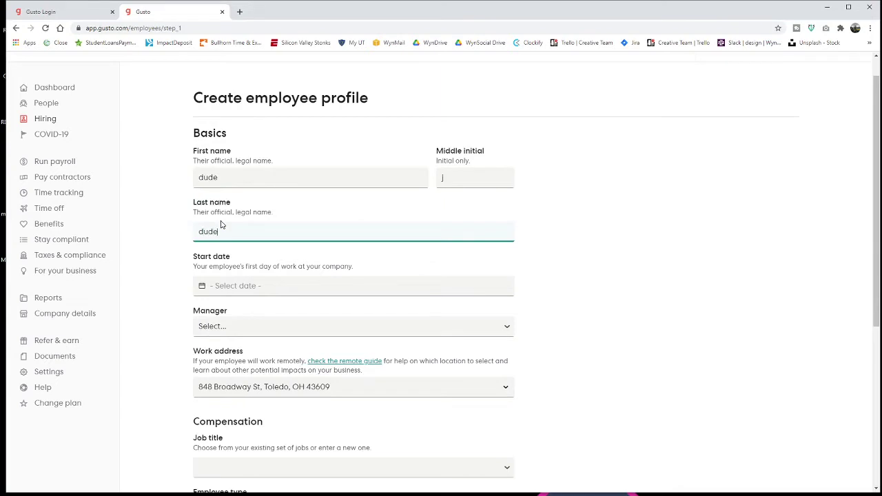
{"action": "key", "text": "Tab"}
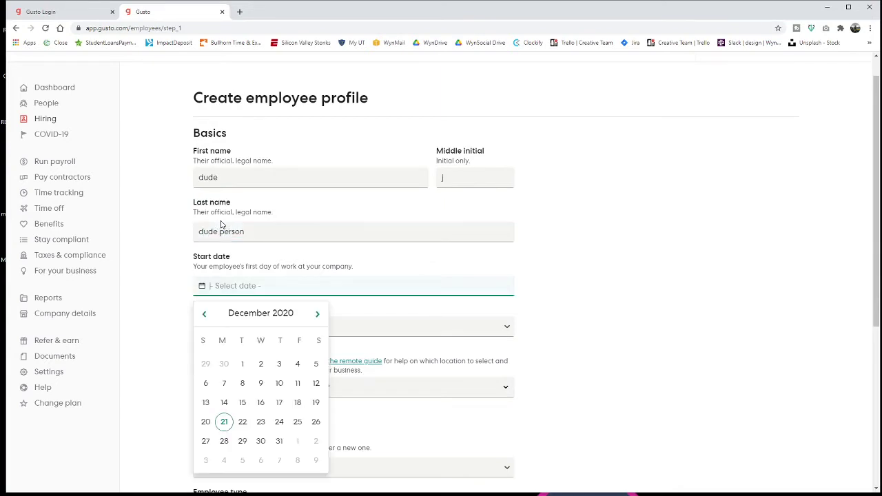
Set the employee's start date to 12/21/2020 and assign the only listed person as manager.
{"action": "left_click", "coordinate": [224, 422]}
{"action": "left_click", "coordinate": [228, 320]}
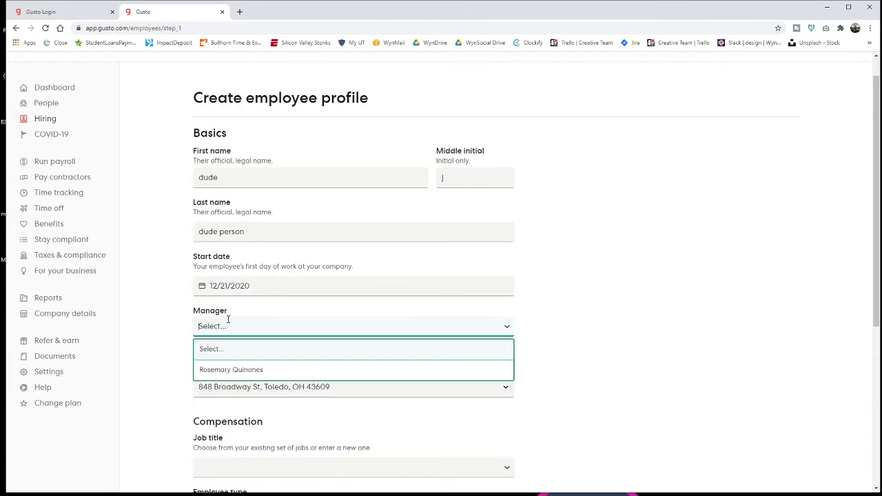
{"action": "left_click", "coordinate": [234, 369]}
Create "Professional Dude" as a new job and use it as the employee's job title.
{"action": "scroll", "coordinate": [212, 331], "scroll_direction": "down", "scroll_amount": 1}
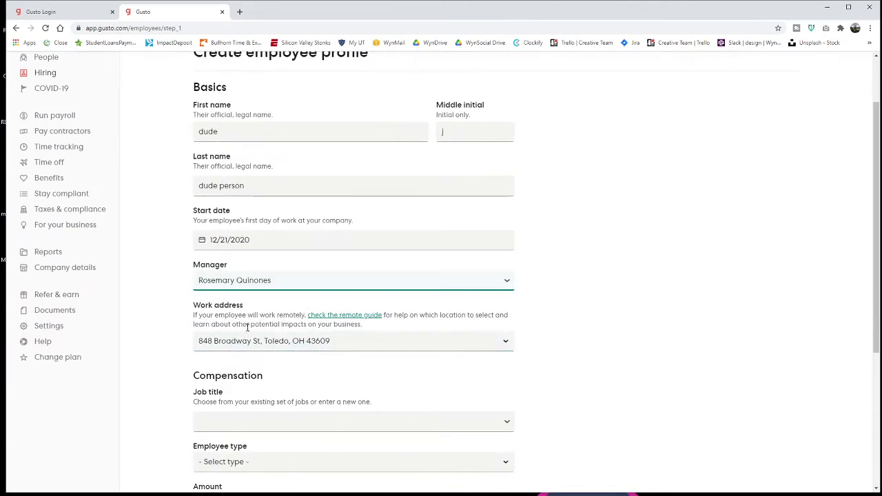
{"action": "scroll", "coordinate": [275, 329], "scroll_direction": "down", "scroll_amount": 2}
{"action": "left_click", "coordinate": [241, 333]}
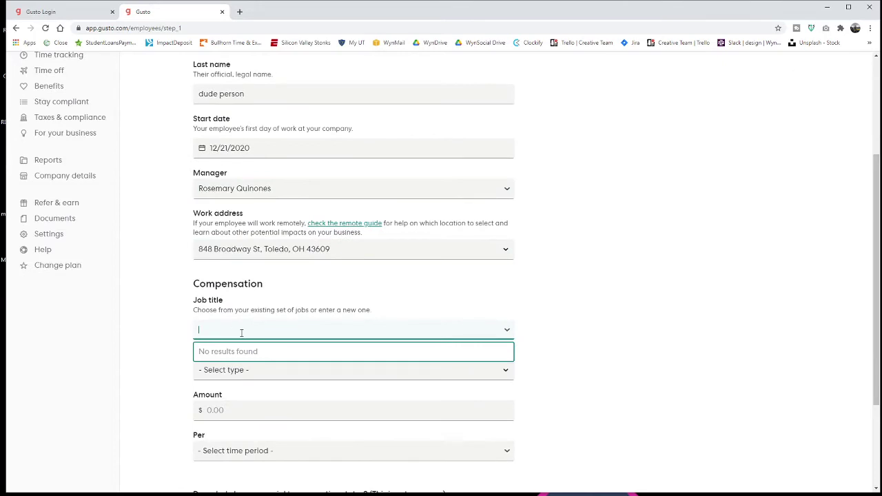
{"action": "type", "text": "Professi"}
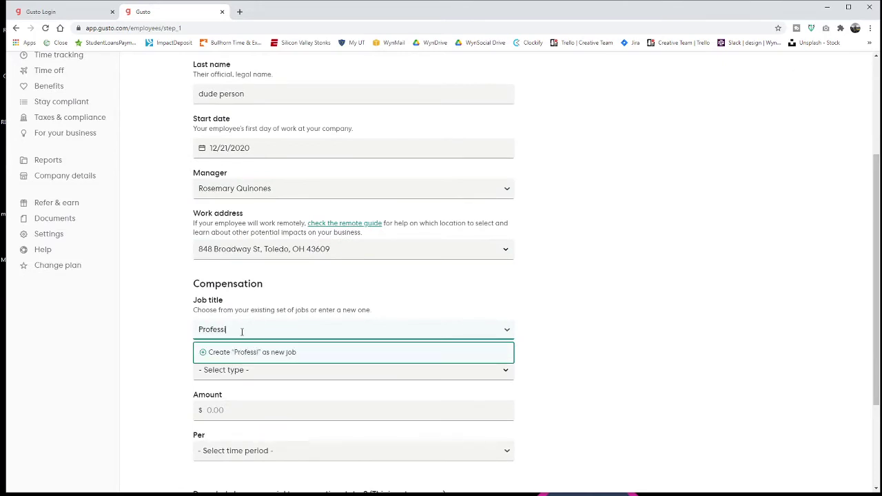
{"action": "type", "text": "onal Dude"}
{"action": "key", "text": "Return"}
Set the employee type to Paid by the hour, with an amount of $10.00 per Week.
{"action": "left_click", "coordinate": [254, 370]}
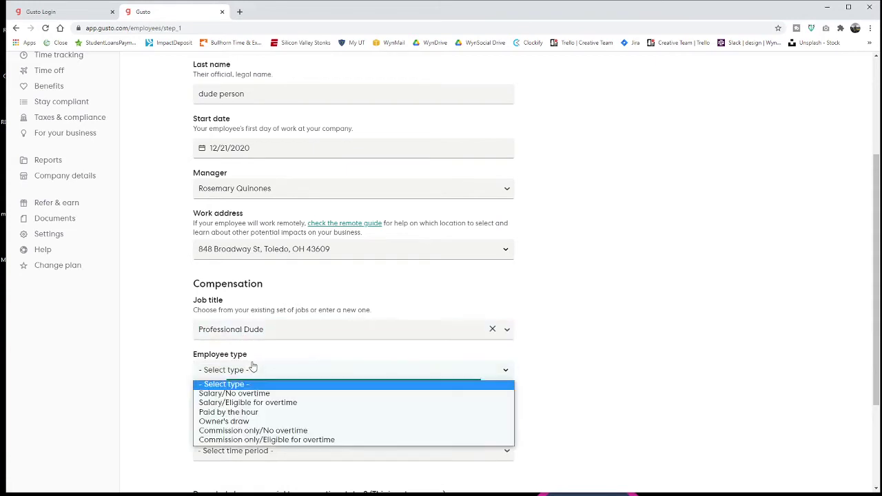
{"action": "left_click", "coordinate": [270, 412]}
{"action": "left_click", "coordinate": [244, 412]}
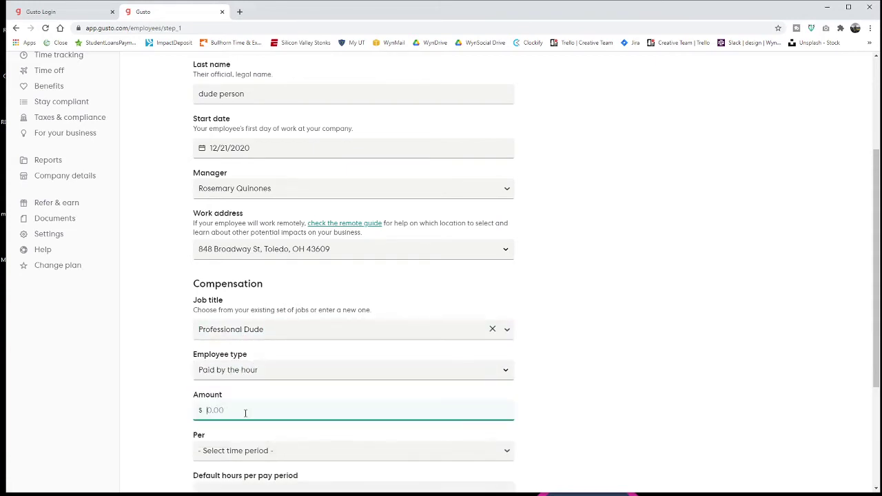
{"action": "type", "text": "10"}
{"action": "scroll", "coordinate": [267, 419], "scroll_direction": "down", "scroll_amount": 2}
{"action": "left_click", "coordinate": [272, 359]}
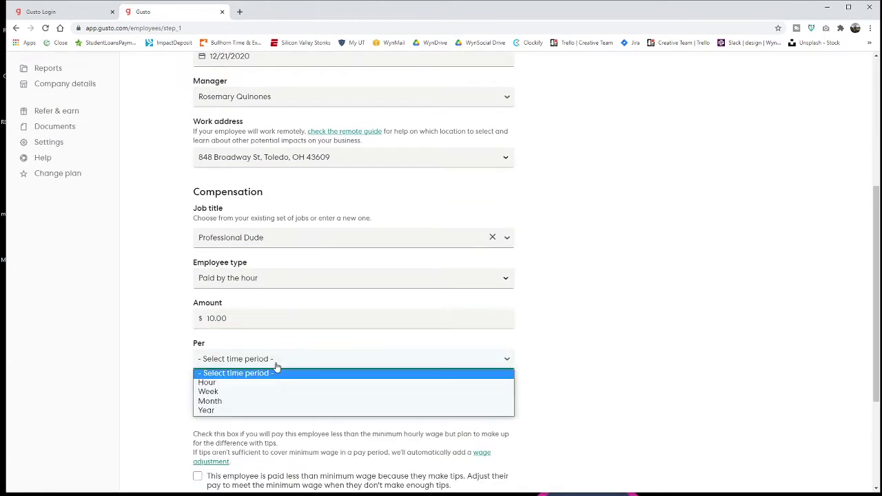
{"action": "left_click", "coordinate": [239, 395]}
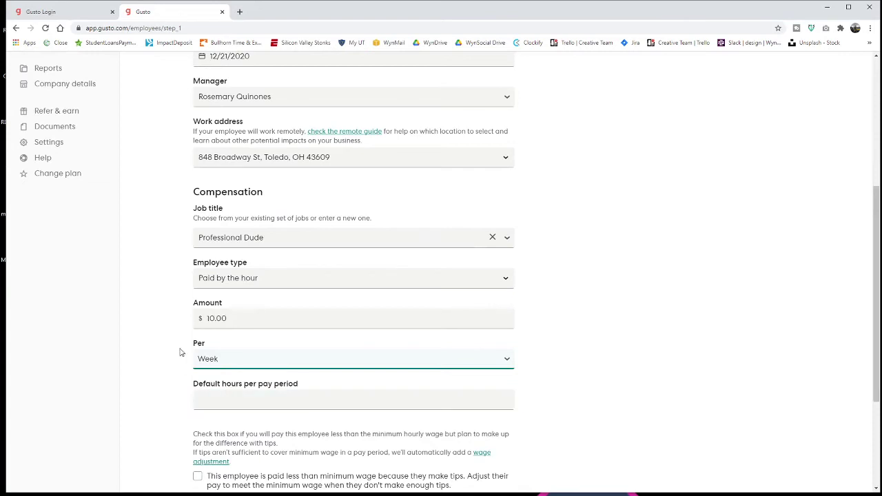
Save the new employee's profile, leaving the default hours and tip adjustment unset and the employee not tax exempt.
{"action": "scroll", "coordinate": [241, 390], "scroll_direction": "down", "scroll_amount": 1}
{"action": "scroll", "coordinate": [275, 357], "scroll_direction": "down", "scroll_amount": 3}
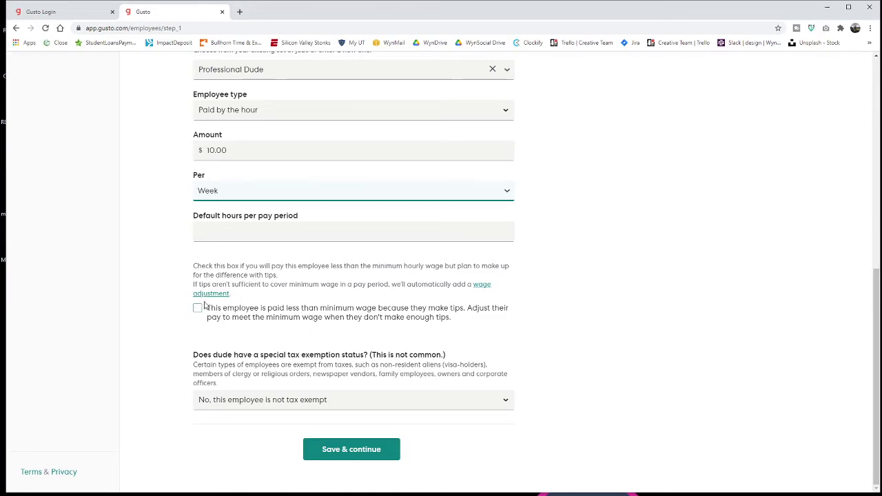
{"action": "left_click", "coordinate": [370, 449]}
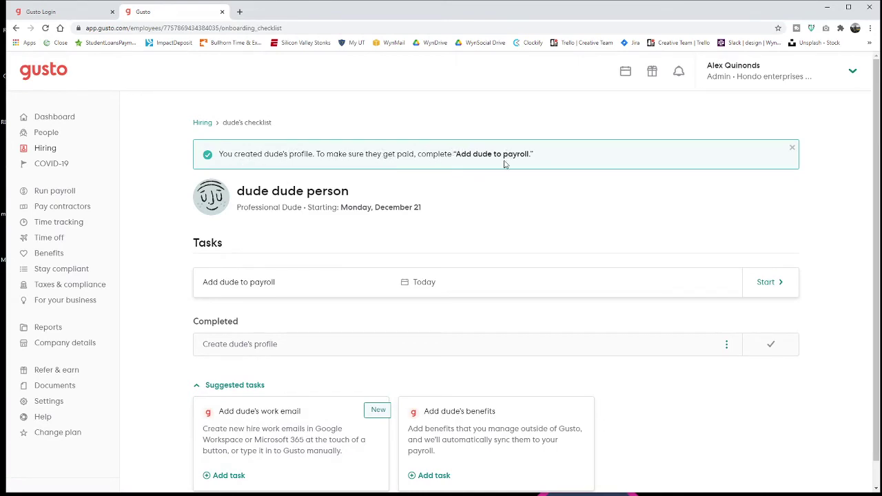
Review the new employee's onboarding checklist, and check the list of all people in the company.
{"action": "scroll", "coordinate": [475, 199], "scroll_direction": "down", "scroll_amount": 1}
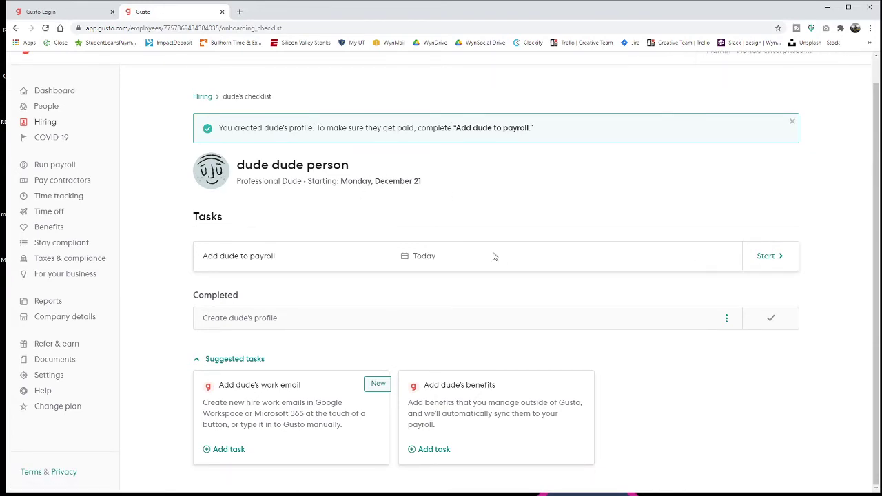
{"action": "scroll", "coordinate": [487, 261], "scroll_direction": "up", "scroll_amount": 1}
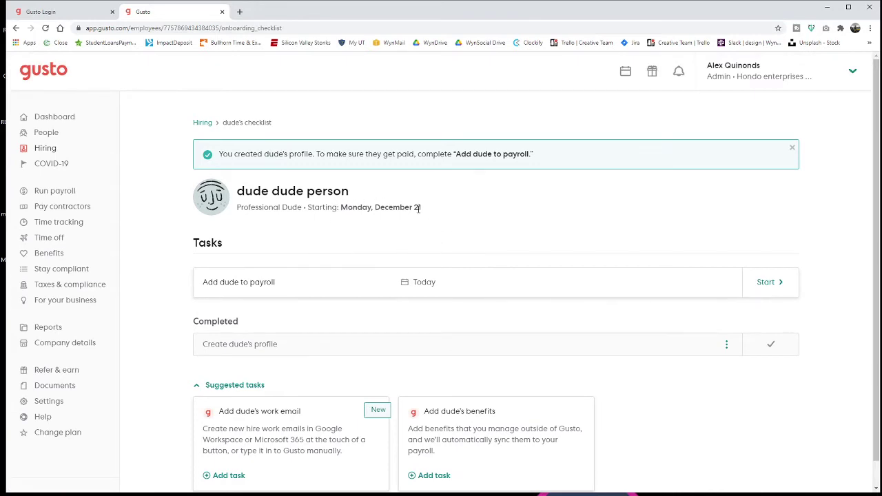
{"action": "scroll", "coordinate": [441, 199], "scroll_direction": "down", "scroll_amount": 1}
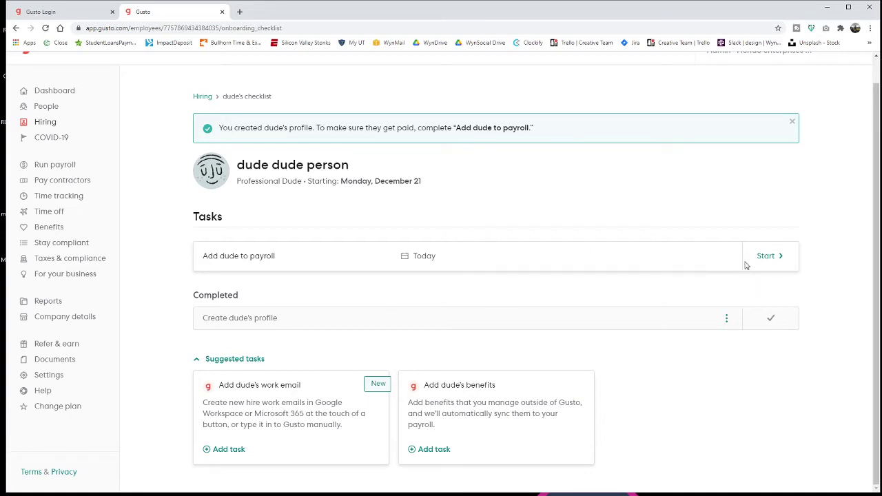
{"action": "scroll", "coordinate": [615, 270], "scroll_direction": "up", "scroll_amount": 1}
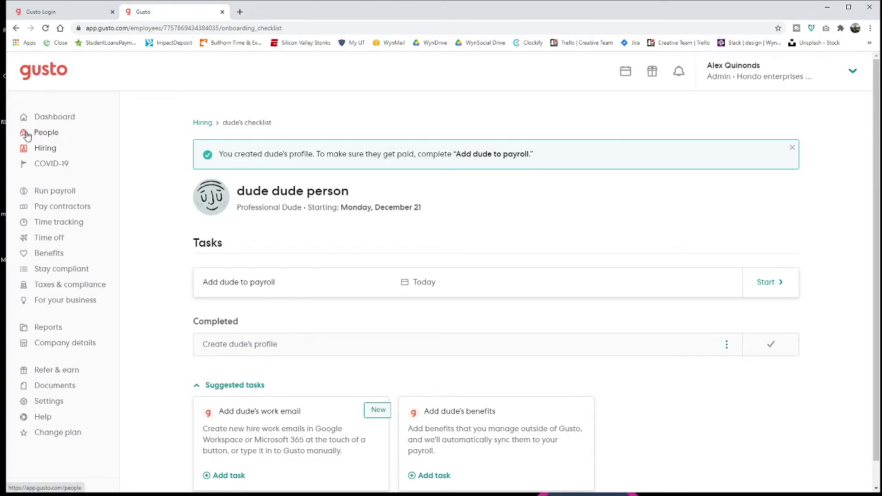
{"action": "left_click", "coordinate": [49, 136]}
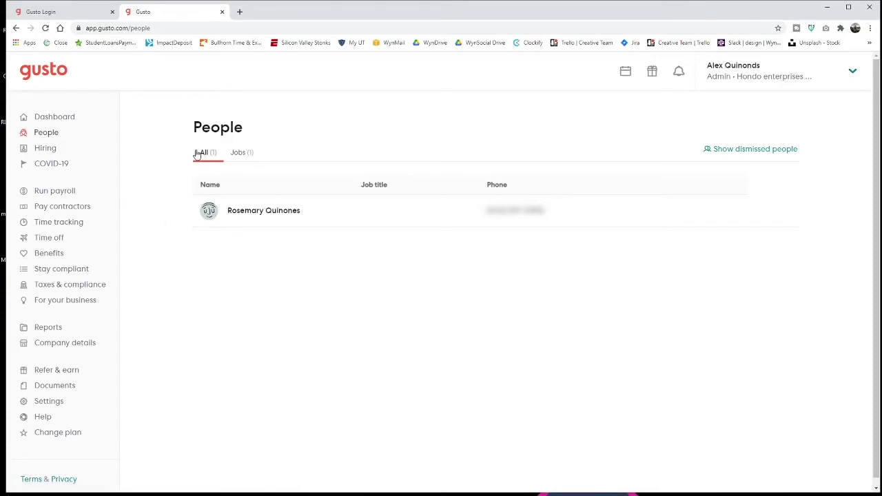
{"action": "left_click", "coordinate": [219, 152]}
Check the new hire's status and available actions in the hiring overview, and view their onboarding checklist from there.
{"action": "left_click", "coordinate": [46, 150]}
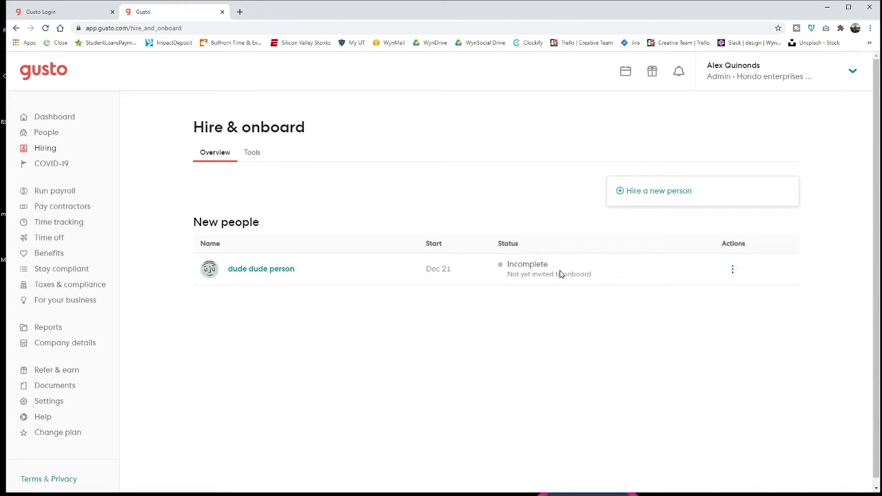
{"action": "left_click", "coordinate": [732, 269]}
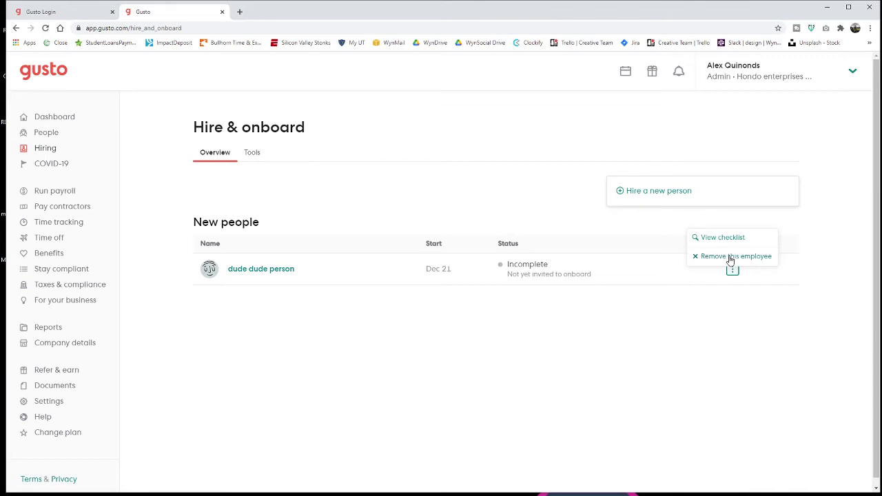
{"action": "left_click", "coordinate": [617, 308]}
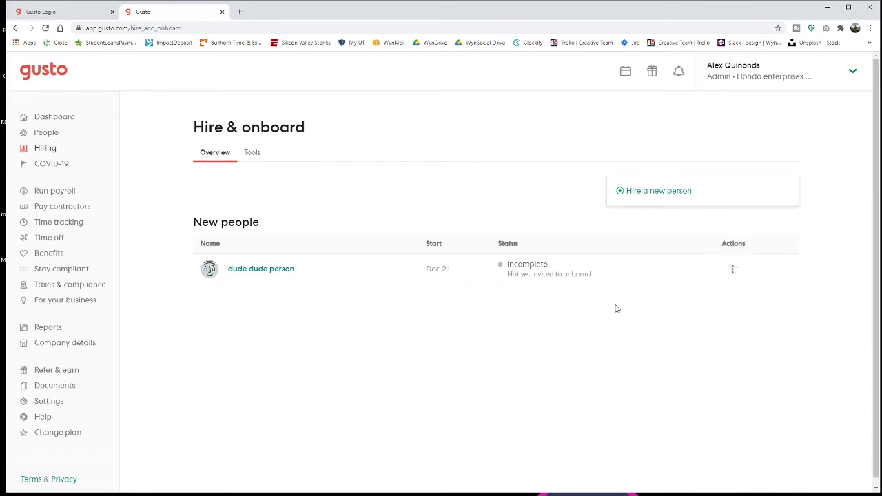
{"action": "left_click", "coordinate": [252, 273]}
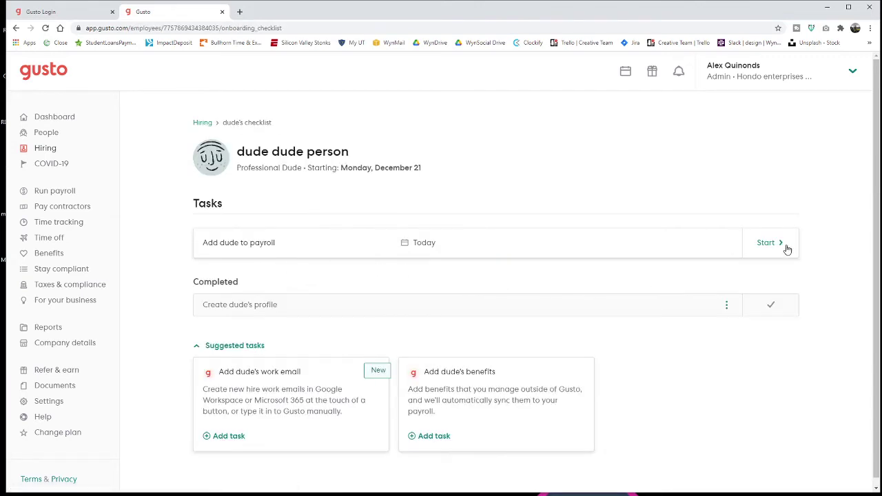
{"action": "left_click", "coordinate": [16, 28]}
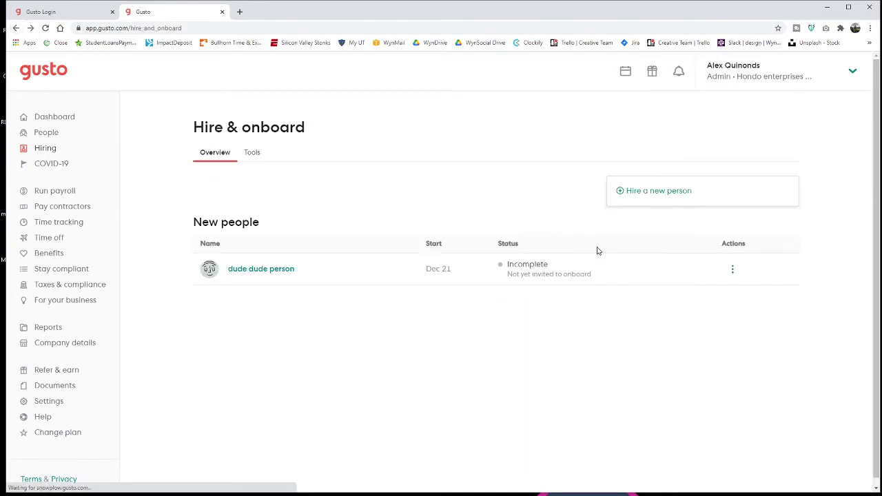
Remove the incomplete new hire from the hiring overview and confirm the removal.
{"action": "left_click", "coordinate": [733, 270]}
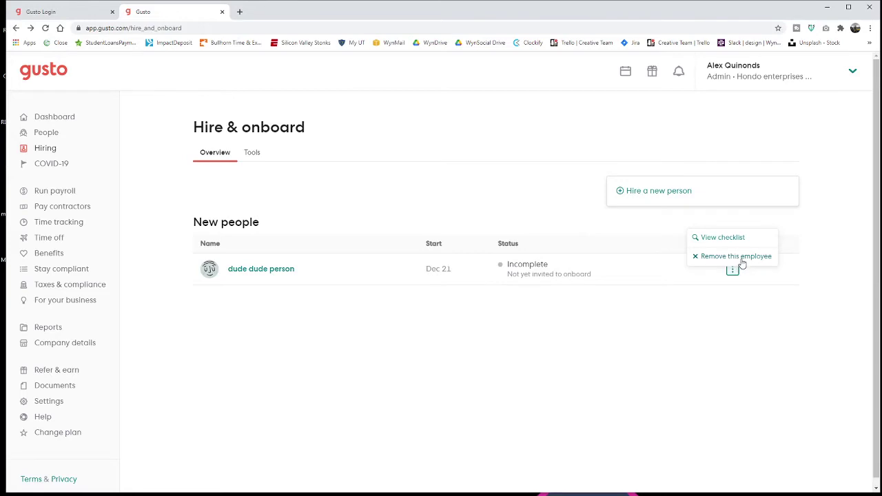
{"action": "left_click", "coordinate": [734, 256]}
{"action": "left_click", "coordinate": [398, 277]}
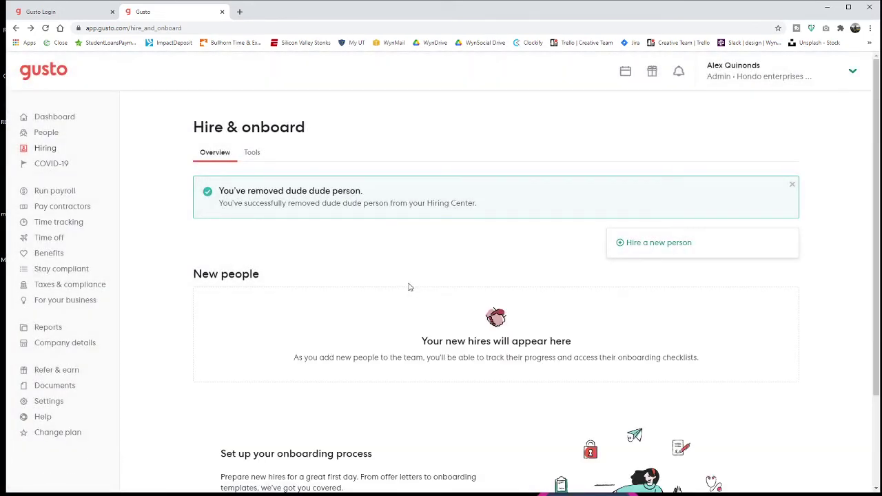
Open the Run Payroll page and dismiss the "Get answers now" tip.
{"action": "left_click", "coordinate": [51, 195]}
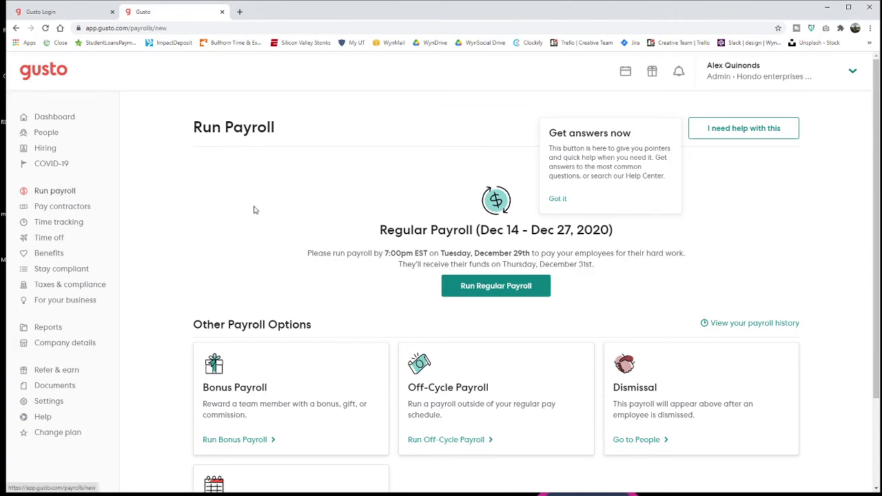
{"action": "scroll", "coordinate": [257, 209], "scroll_direction": "down", "scroll_amount": 1}
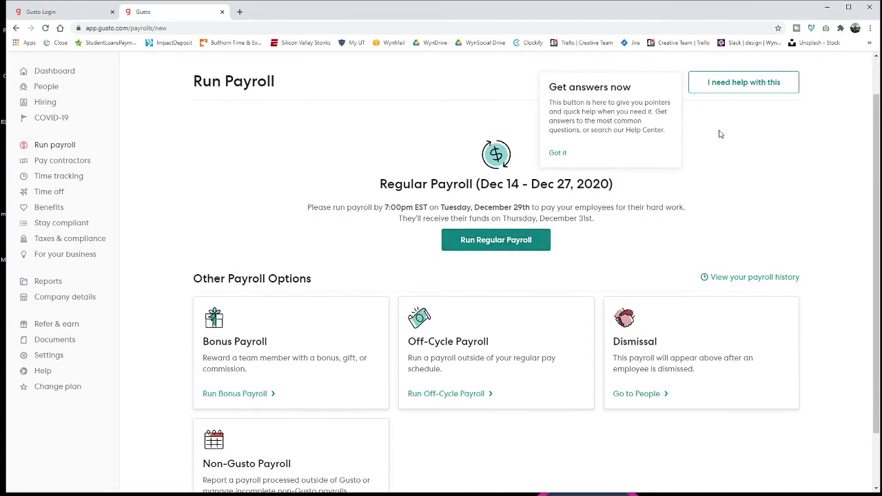
{"action": "scroll", "coordinate": [705, 211], "scroll_direction": "down", "scroll_amount": 1}
{"action": "scroll", "coordinate": [702, 216], "scroll_direction": "up", "scroll_amount": 1}
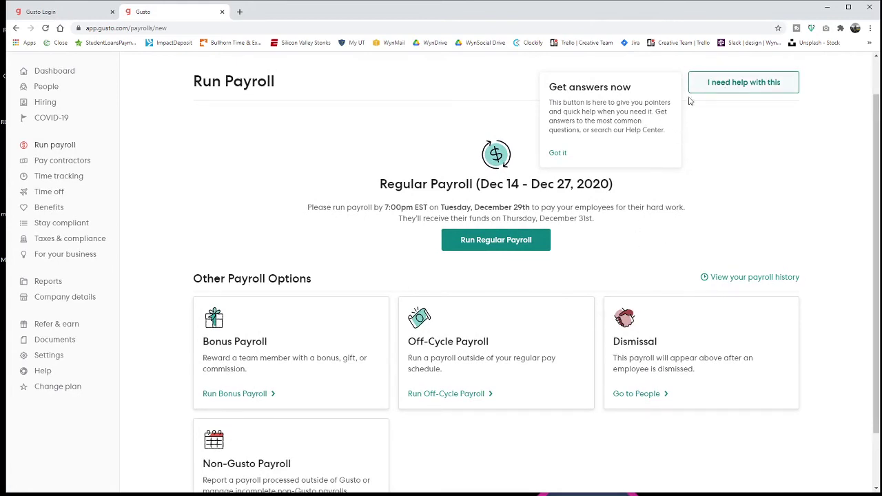
{"action": "left_click", "coordinate": [558, 153]}
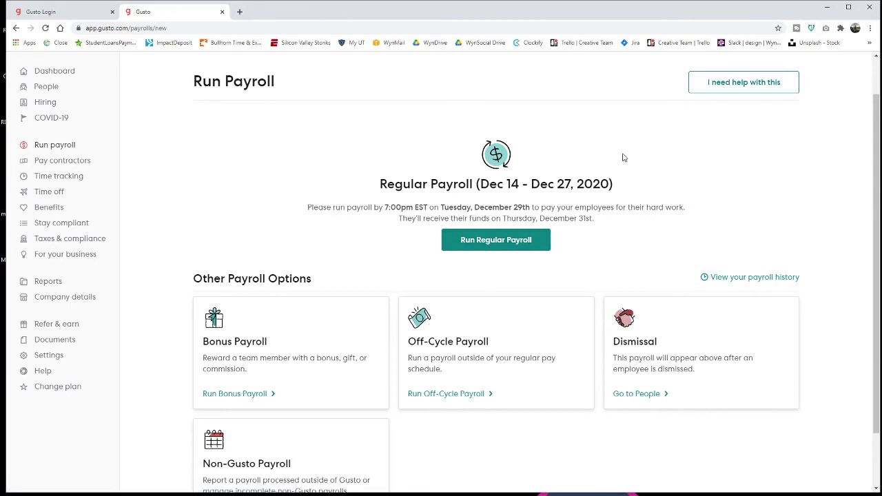
Examine the other payroll options and the deadline for running the regular payroll.
{"action": "scroll", "coordinate": [622, 156], "scroll_direction": "down", "scroll_amount": 2}
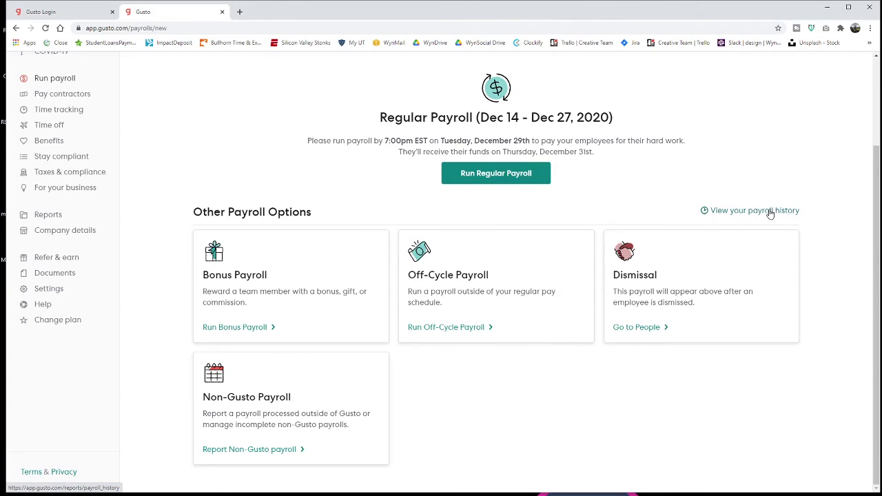
{"action": "scroll", "coordinate": [763, 214], "scroll_direction": "up", "scroll_amount": 1}
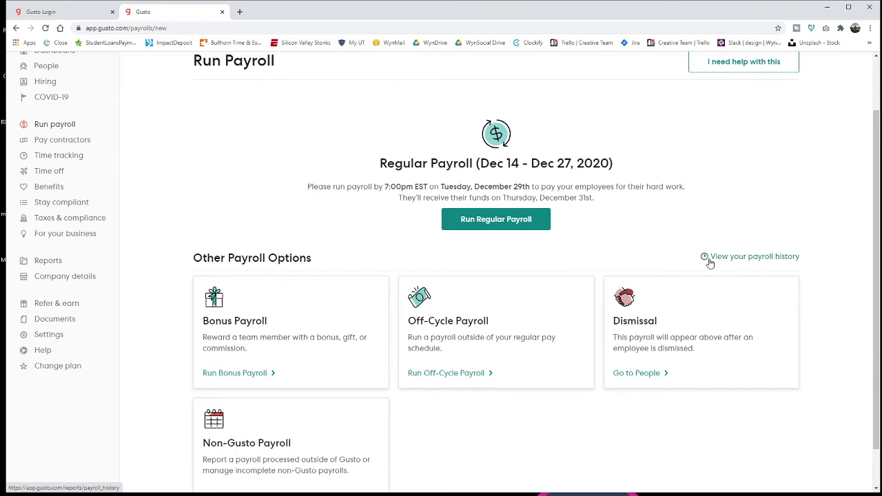
{"action": "scroll", "coordinate": [645, 248], "scroll_direction": "down", "scroll_amount": 1}
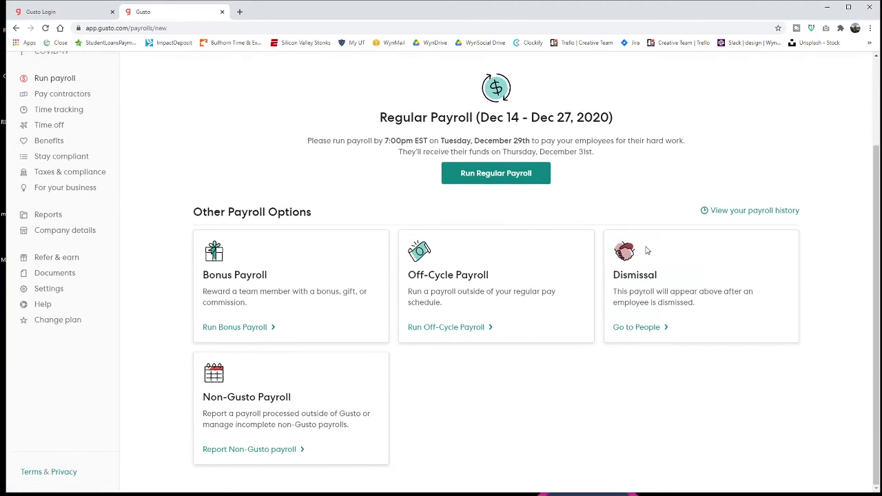
{"action": "scroll", "coordinate": [402, 188], "scroll_direction": "up", "scroll_amount": 2}
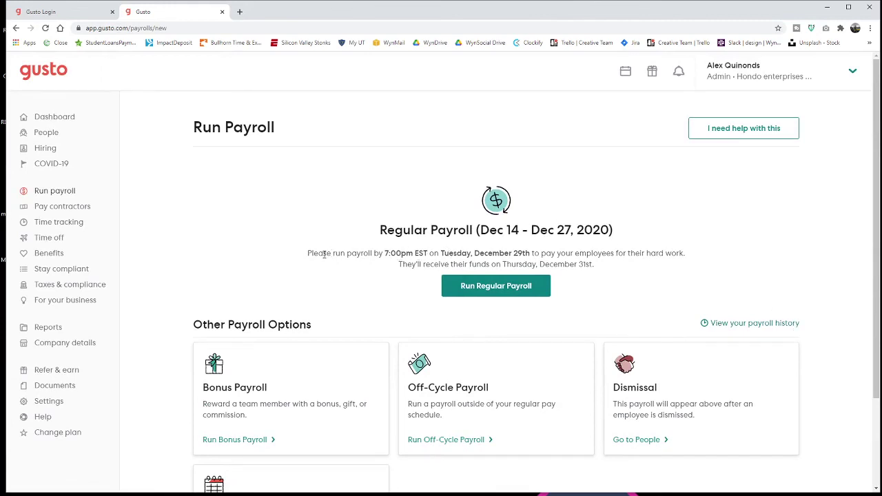
{"action": "left_click_drag", "start_coordinate": [308, 253], "coordinate": [541, 235]}
{"action": "left_click", "coordinate": [625, 270]}
{"action": "left_click", "coordinate": [596, 254]}
{"action": "left_click_drag", "start_coordinate": [385, 253], "coordinate": [419, 253]}
{"action": "left_click", "coordinate": [387, 272]}
Examine the company details, from locations, pay schedule and bank account to tax setup, signatory and payroll statistics.
{"action": "left_click", "coordinate": [58, 342]}
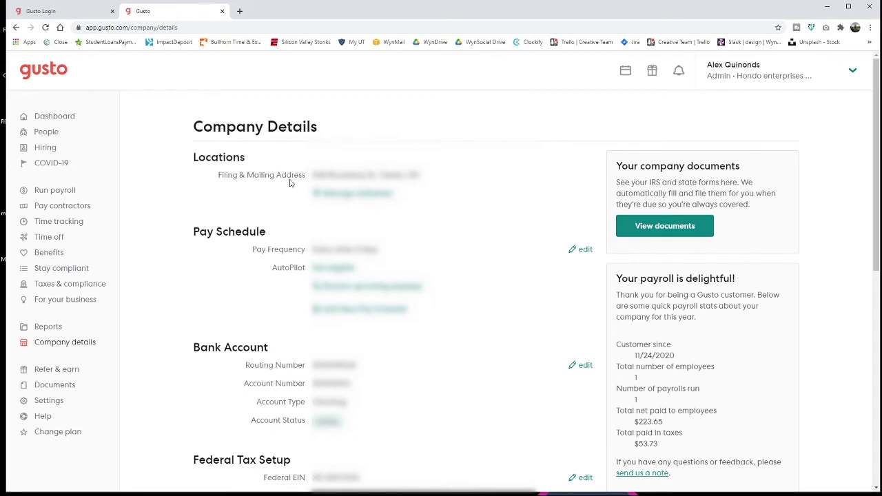
{"action": "scroll", "coordinate": [311, 126], "scroll_direction": "down", "scroll_amount": 1}
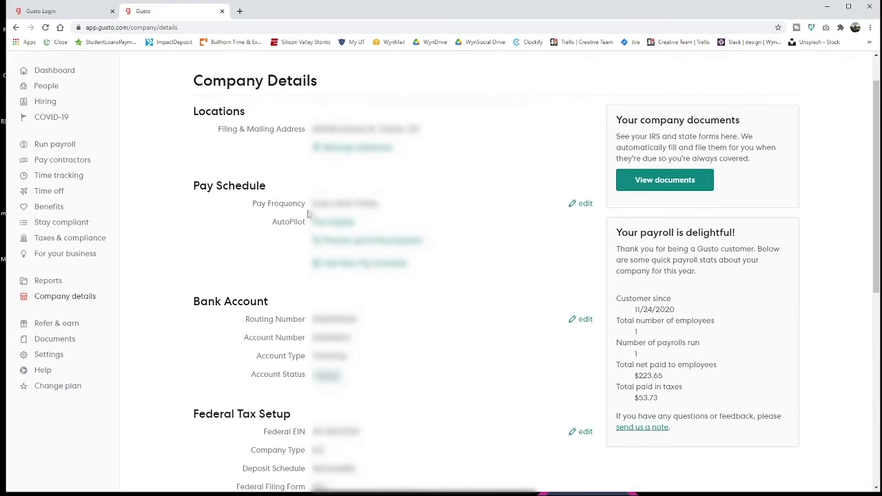
{"action": "scroll", "coordinate": [381, 263], "scroll_direction": "down", "scroll_amount": 1}
{"action": "scroll", "coordinate": [381, 264], "scroll_direction": "down", "scroll_amount": 1}
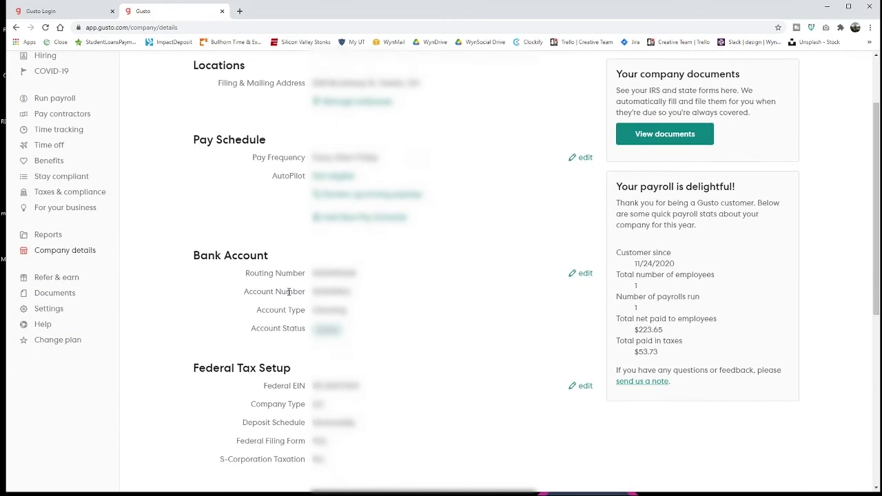
{"action": "scroll", "coordinate": [288, 291], "scroll_direction": "down", "scroll_amount": 5}
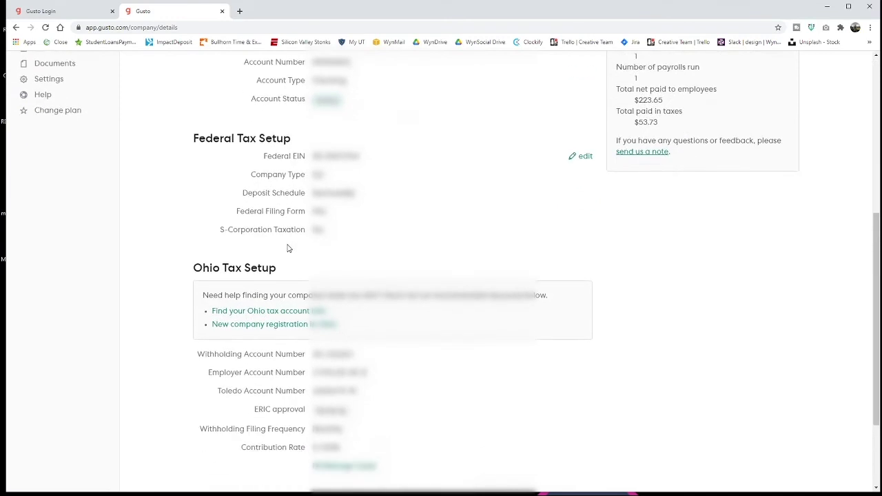
{"action": "scroll", "coordinate": [289, 248], "scroll_direction": "down", "scroll_amount": 3}
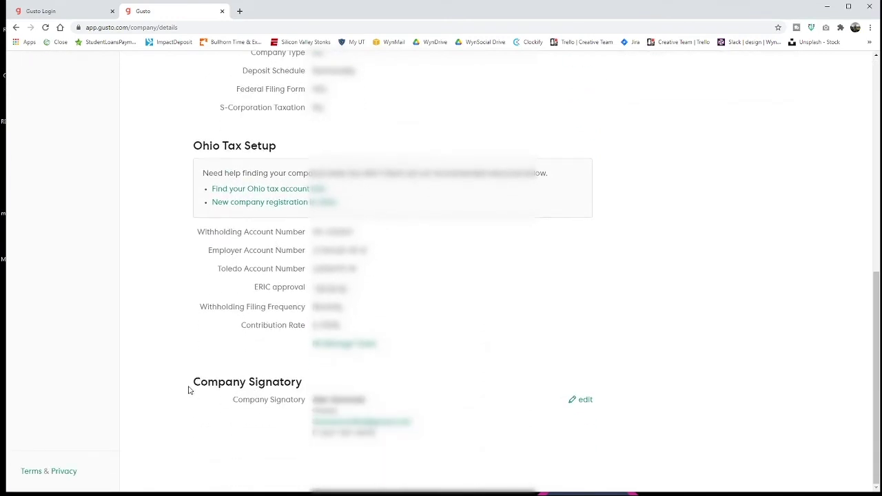
{"action": "scroll", "coordinate": [331, 413], "scroll_direction": "up", "scroll_amount": 6}
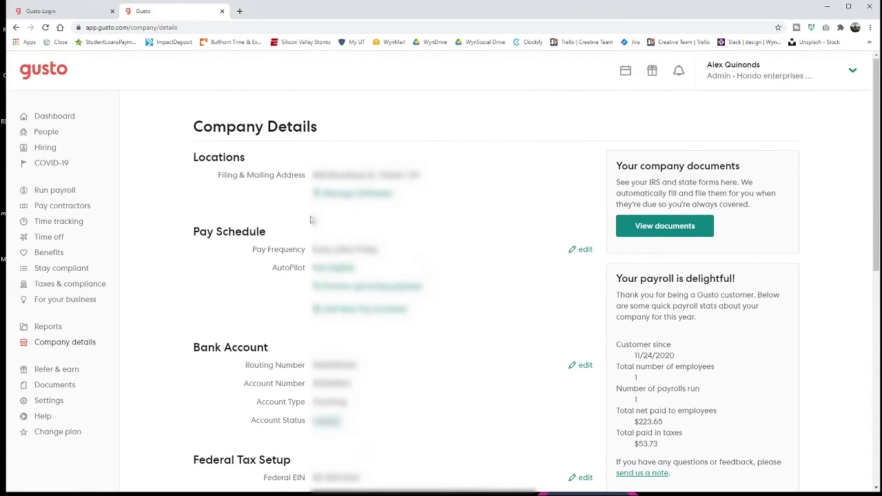
{"action": "scroll", "coordinate": [468, 182], "scroll_direction": "down", "scroll_amount": 1}
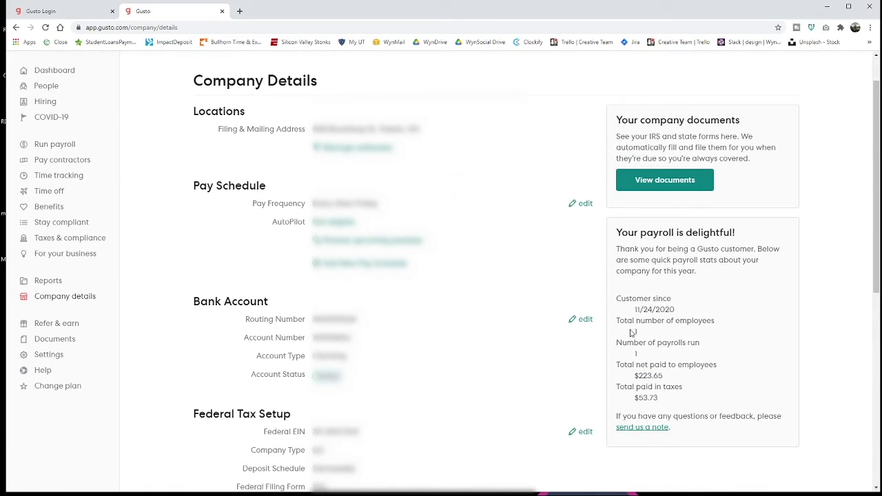
{"action": "scroll", "coordinate": [421, 336], "scroll_direction": "up", "scroll_amount": 2}
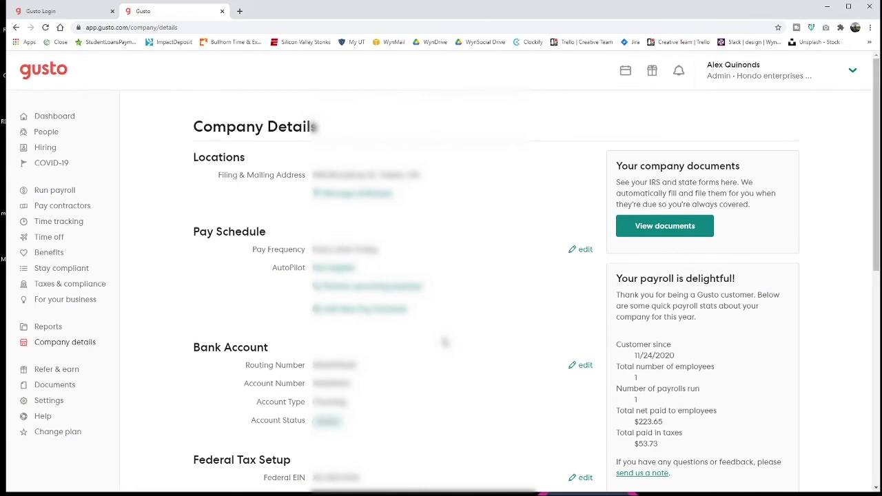
Revisit the Dashboard, Hiring, People, Run Payroll and Company Details pages in turn.
{"action": "left_click", "coordinate": [59, 117]}
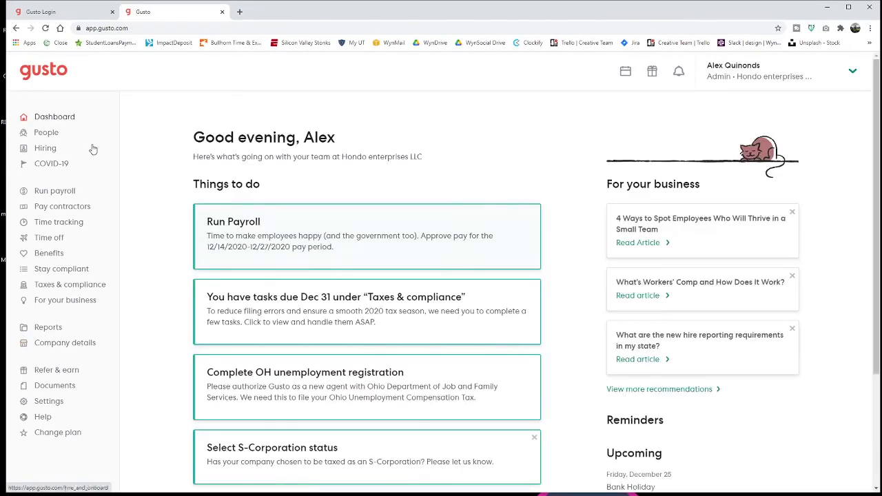
{"action": "left_click", "coordinate": [45, 149]}
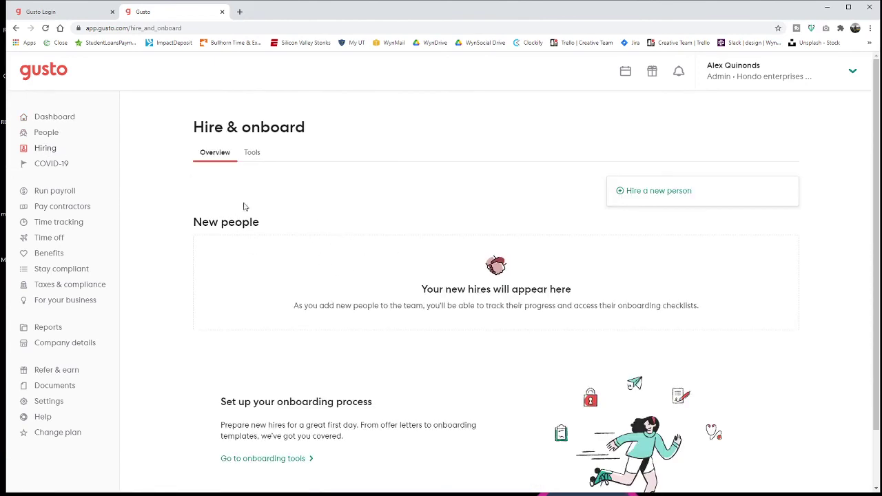
{"action": "left_click", "coordinate": [46, 132]}
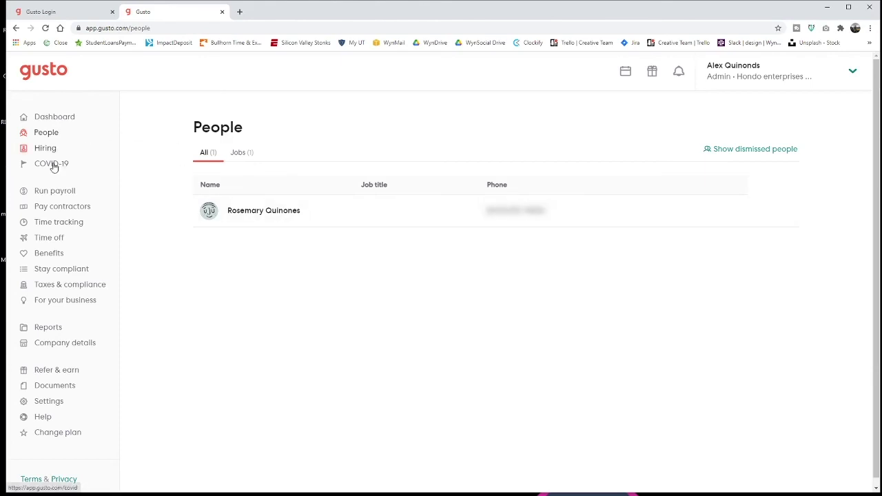
{"action": "left_click", "coordinate": [62, 191]}
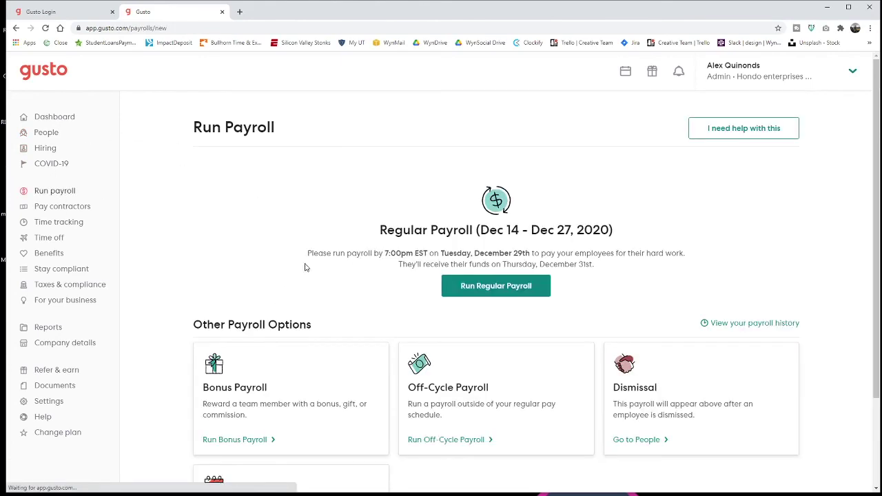
{"action": "left_click", "coordinate": [62, 348]}
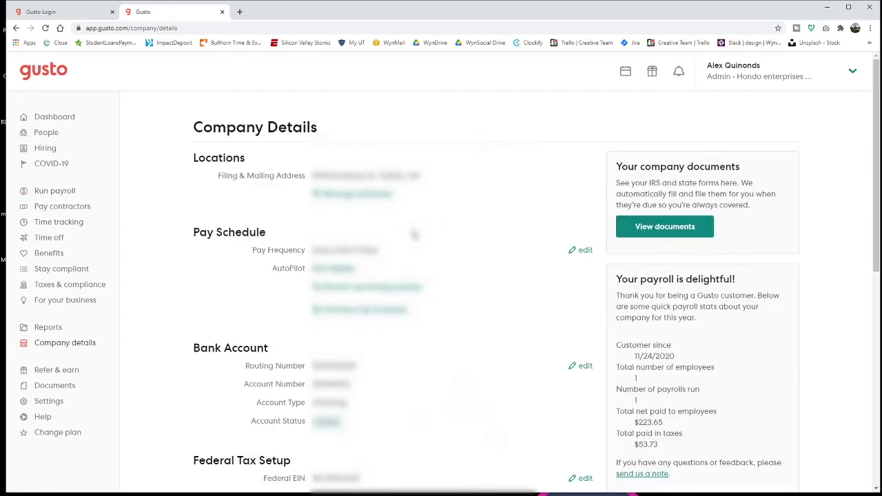
Return to the Dashboard and open the Account Preferences page for the signed-in admin.
{"action": "left_click", "coordinate": [72, 120]}
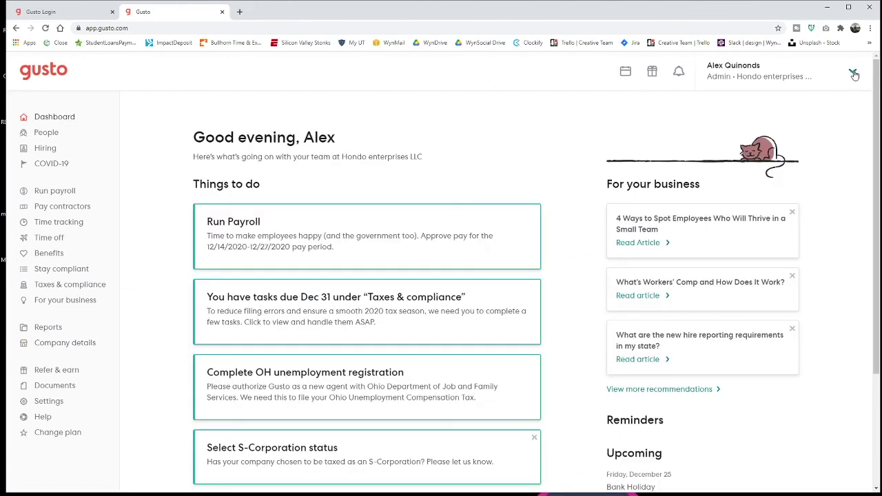
{"action": "left_click", "coordinate": [853, 73]}
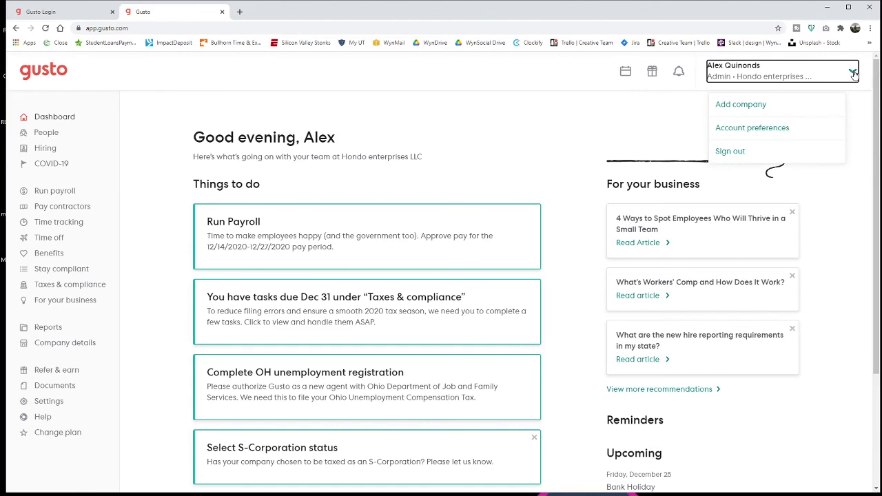
{"action": "left_click", "coordinate": [781, 130]}
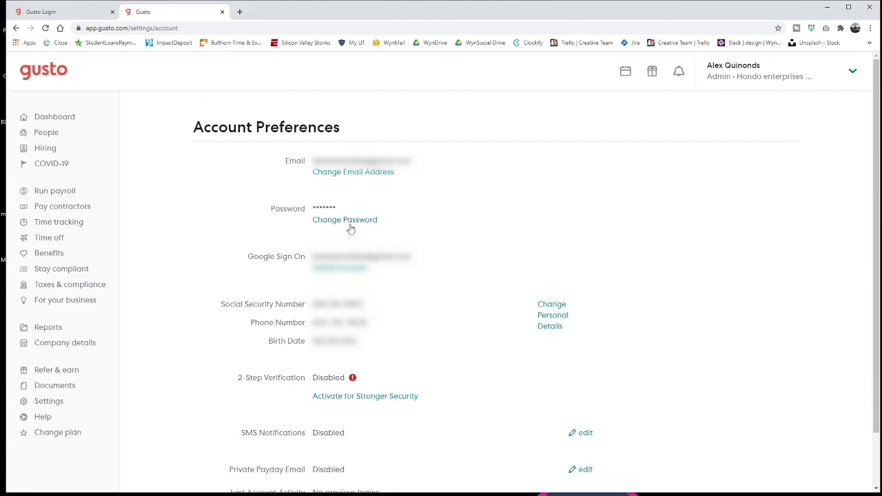
Examine the account options for adding a company, account preferences and signing out, staying on the Account Preferences page.
{"action": "left_click", "coordinate": [851, 72]}
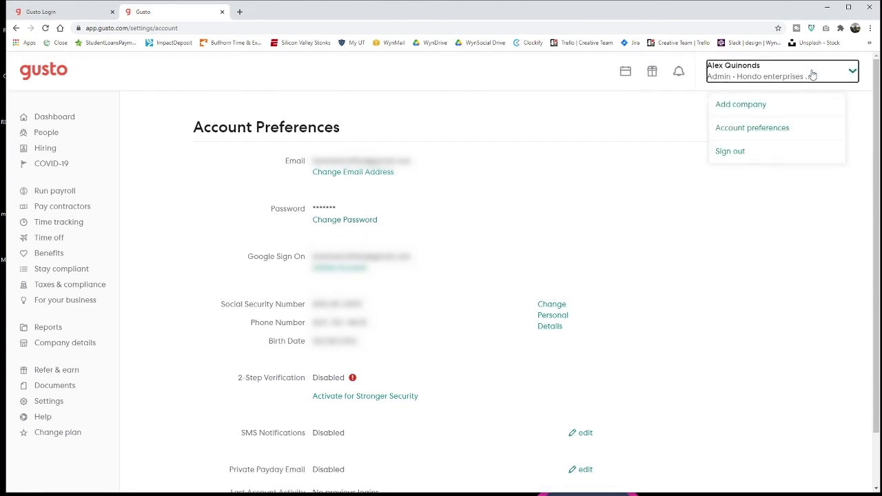
{"action": "left_click", "coordinate": [796, 139]}
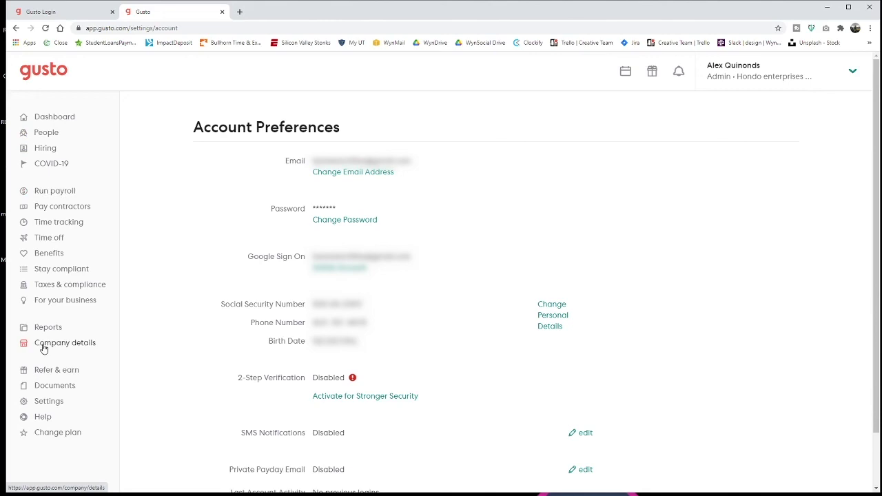
{"action": "left_click", "coordinate": [852, 74]}
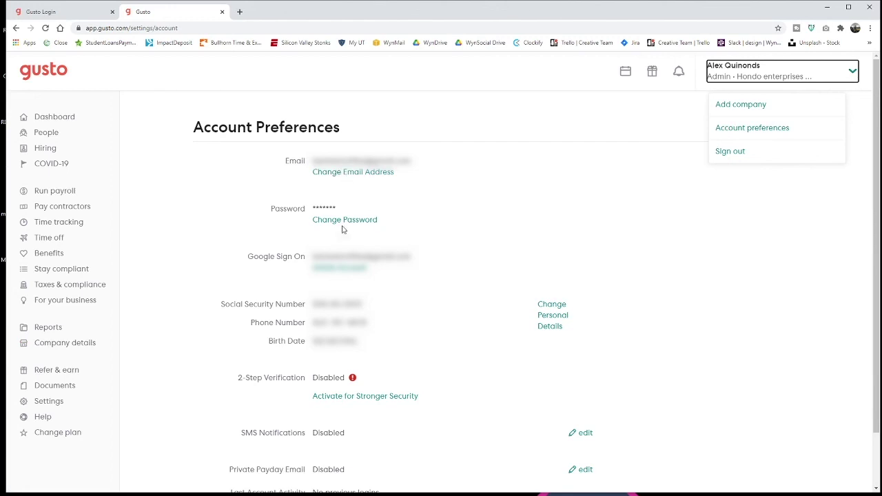
{"action": "left_click", "coordinate": [412, 200]}
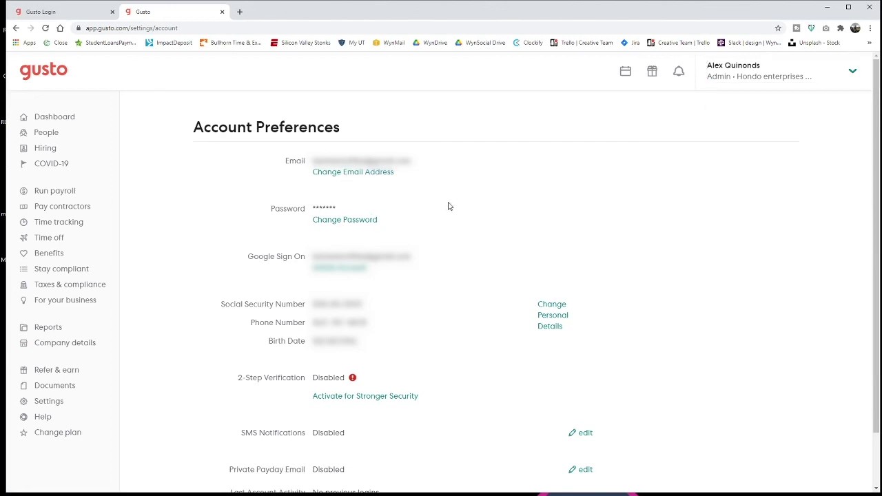